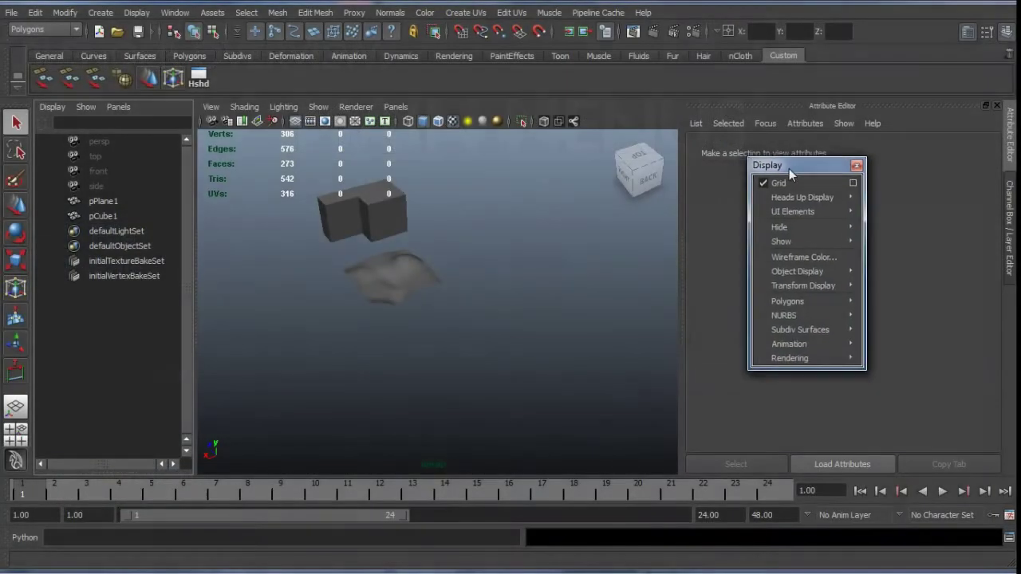
Move Maya's torn-off Display menu aside and review the Grid display options.
{"action": "left_click_drag", "start_coordinate": [789, 168], "coordinate": [763, 131]}
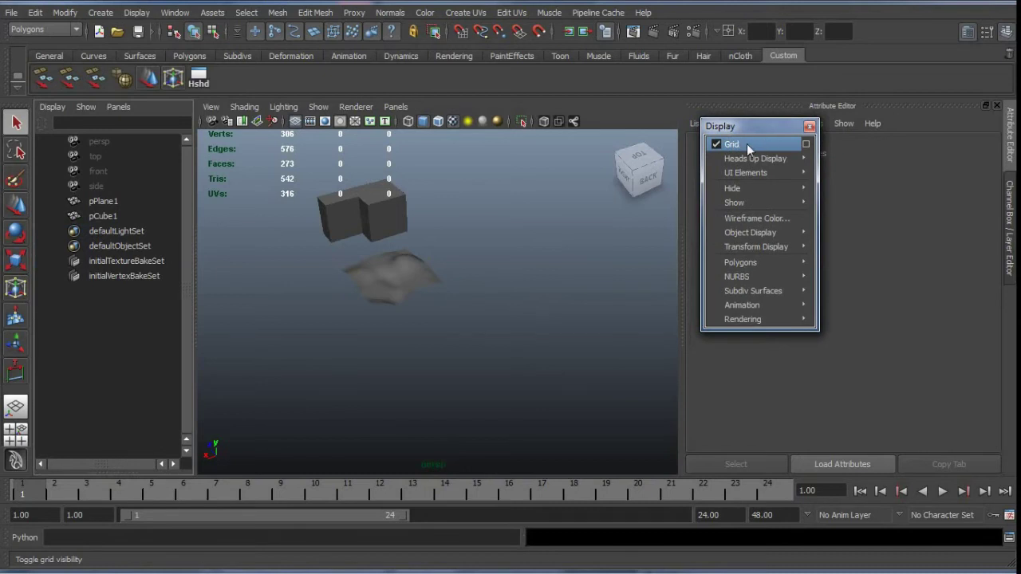
{"action": "left_click", "coordinate": [806, 143]}
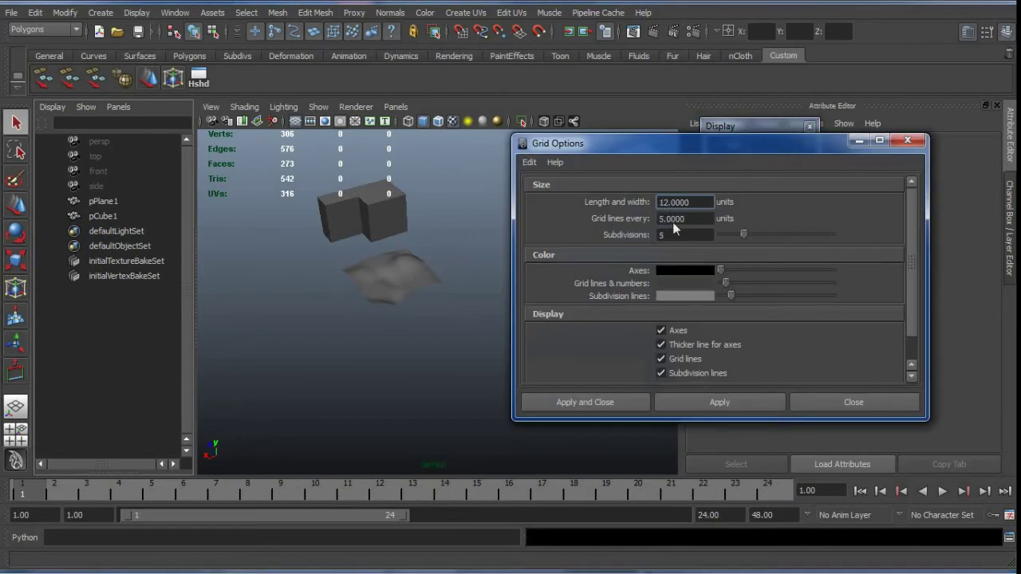
{"action": "left_click", "coordinate": [843, 397]}
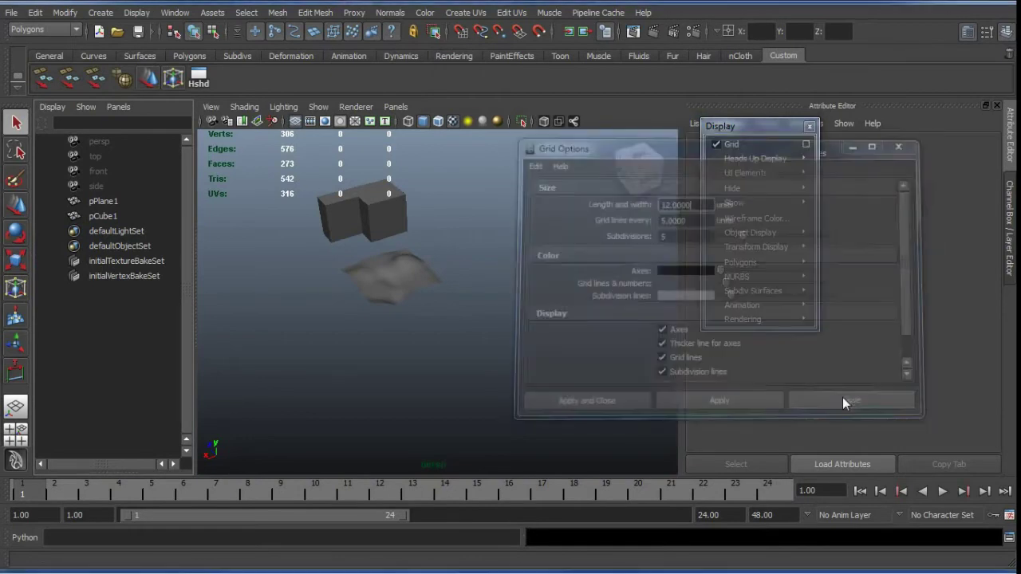
Review the viewport panel's Show list of item types, then switch to Blender.
{"action": "left_click", "coordinate": [318, 106]}
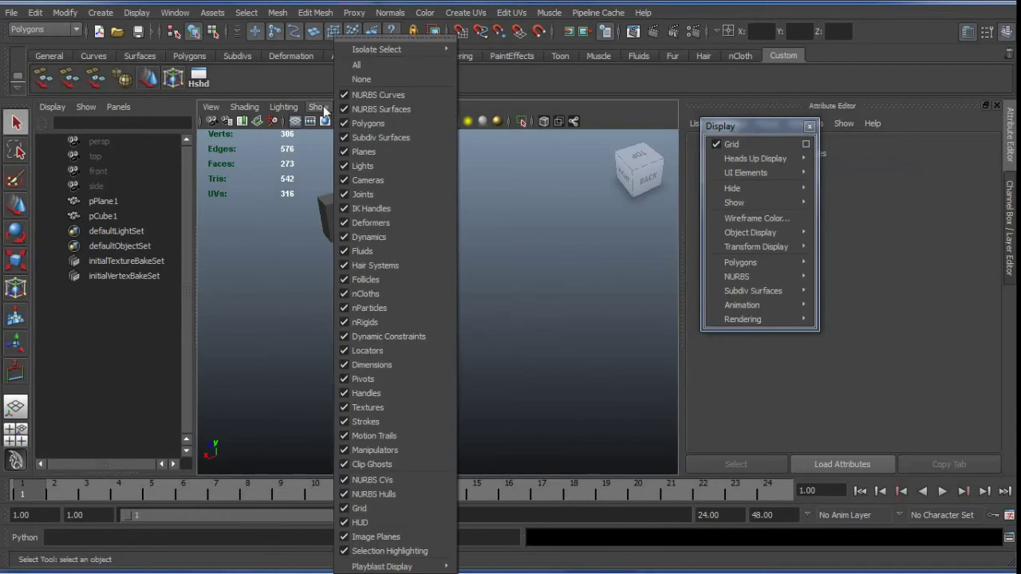
{"action": "left_click", "coordinate": [374, 510]}
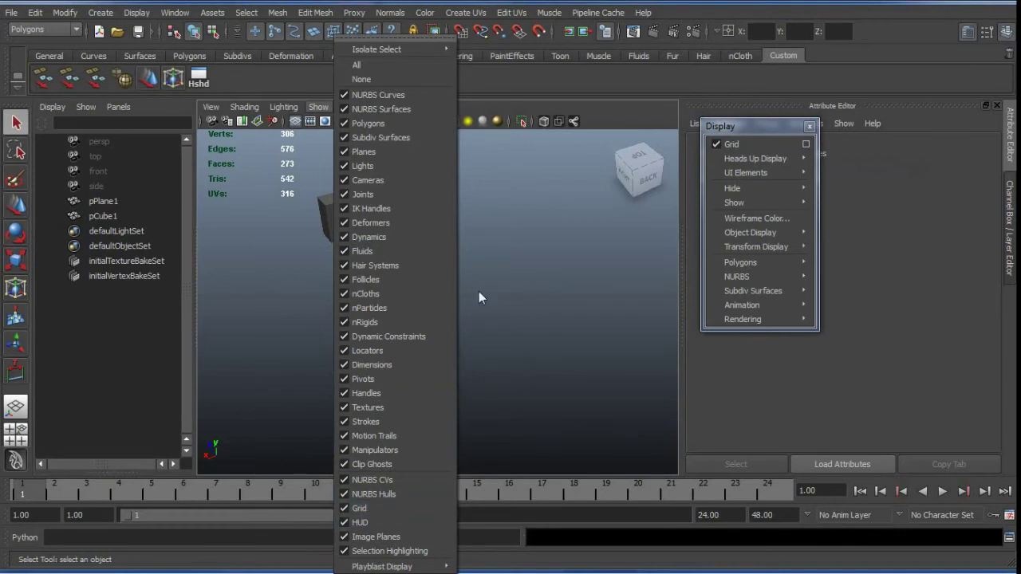
{"action": "key", "text": "alt+Tab"}
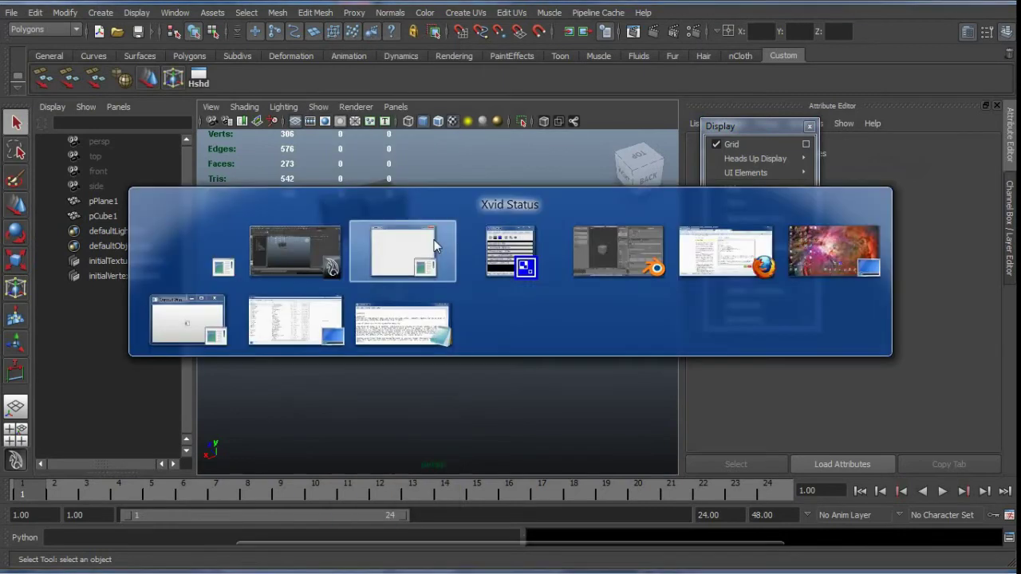
Put the cube in Object Mode and bring the sidebar's Display section into view.
{"action": "key", "text": "Tab"}
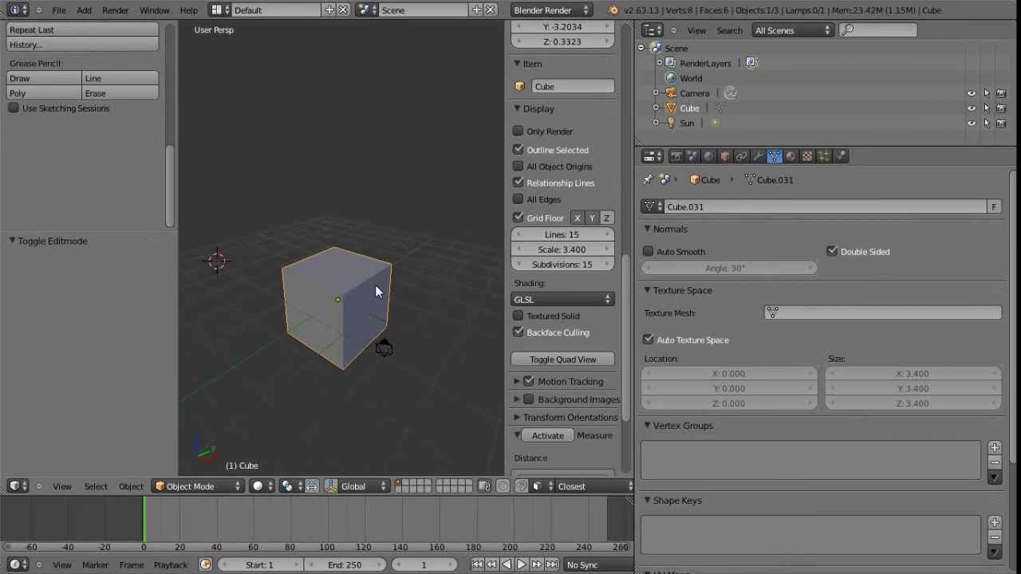
{"action": "scroll", "coordinate": [376, 289], "scroll_direction": "down", "scroll_amount": 4}
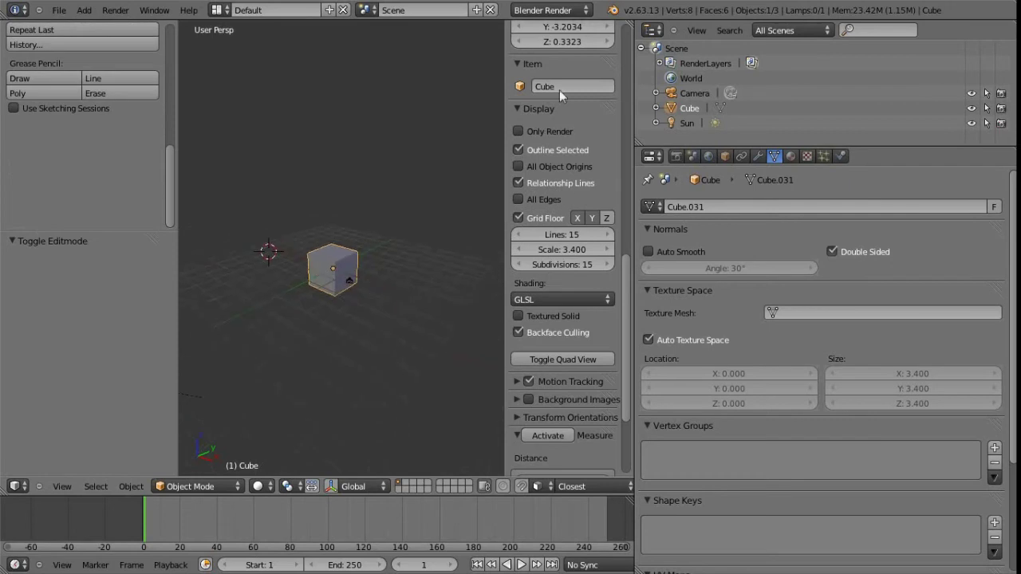
{"action": "scroll", "coordinate": [561, 157], "scroll_direction": "down", "scroll_amount": 5}
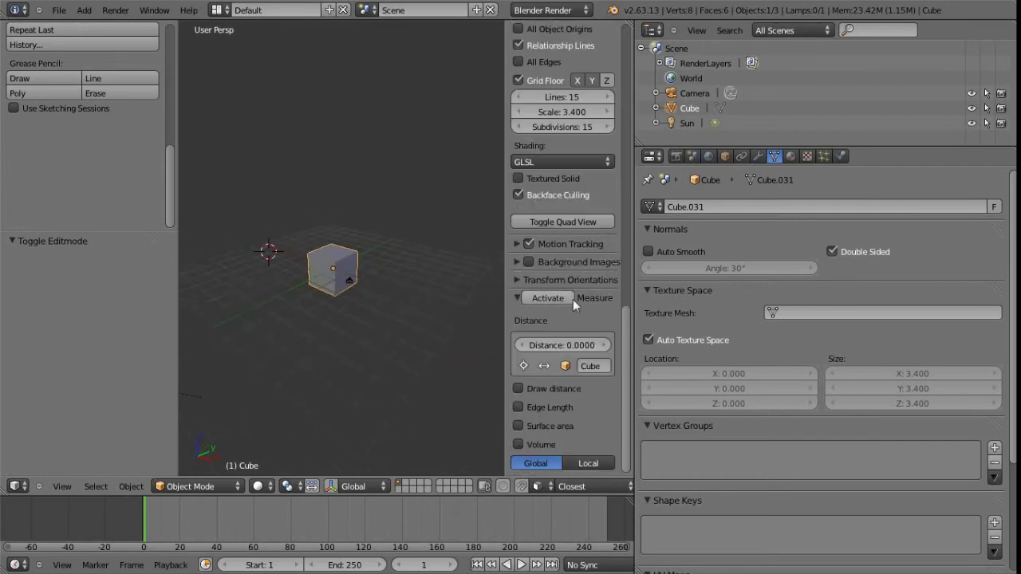
{"action": "scroll", "coordinate": [572, 299], "scroll_direction": "up", "scroll_amount": 8}
{"action": "scroll", "coordinate": [572, 295], "scroll_direction": "up", "scroll_amount": 3}
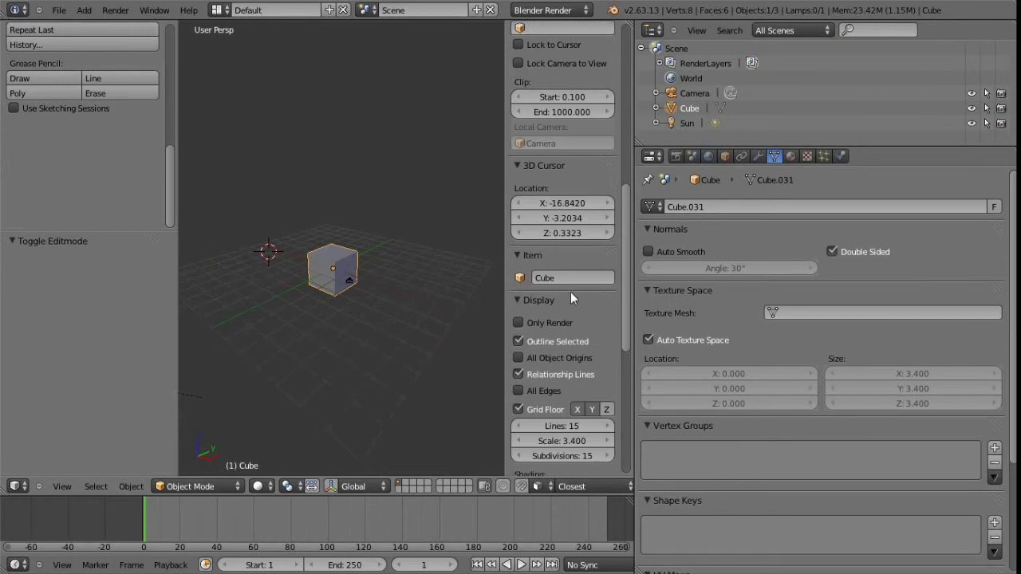
{"action": "scroll", "coordinate": [570, 292], "scroll_direction": "up", "scroll_amount": 4}
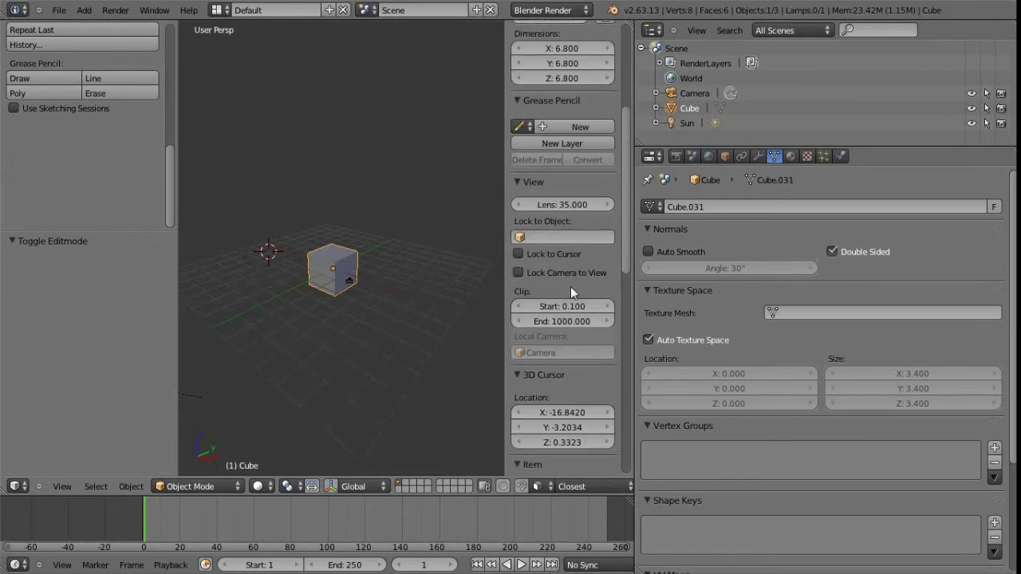
{"action": "scroll", "coordinate": [570, 286], "scroll_direction": "down", "scroll_amount": 2}
{"action": "scroll", "coordinate": [566, 280], "scroll_direction": "down", "scroll_amount": 5}
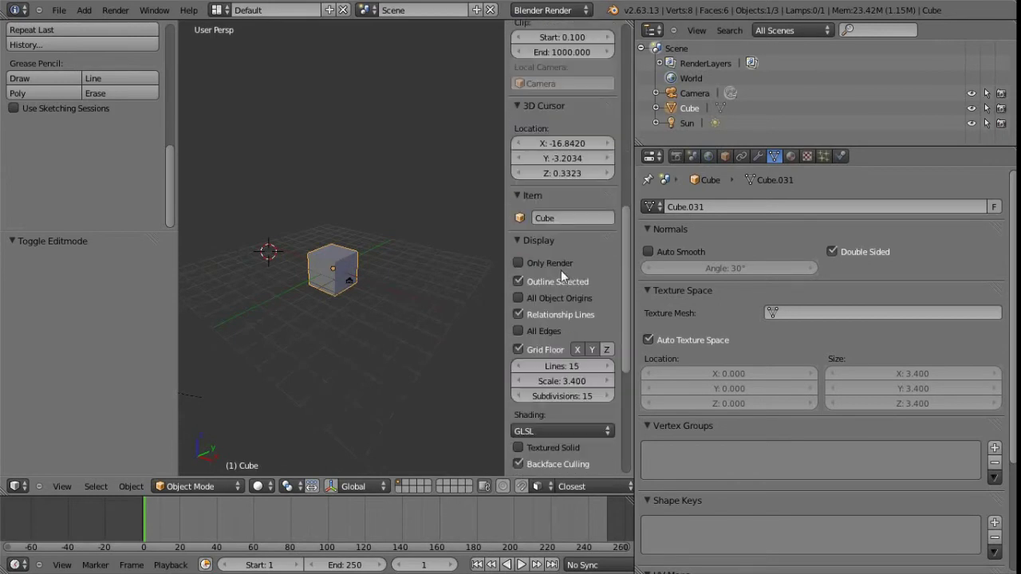
{"action": "scroll", "coordinate": [562, 272], "scroll_direction": "down", "scroll_amount": 3}
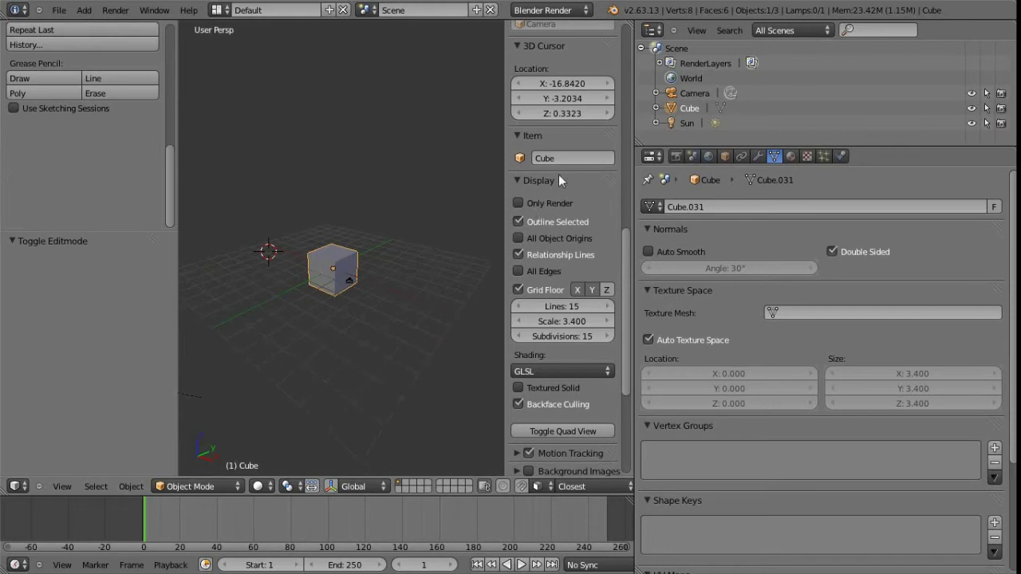
Toggle Grid Floor off and on twice, leaving the floor grid visible.
{"action": "left_click", "coordinate": [518, 289]}
{"action": "left_click", "coordinate": [519, 288]}
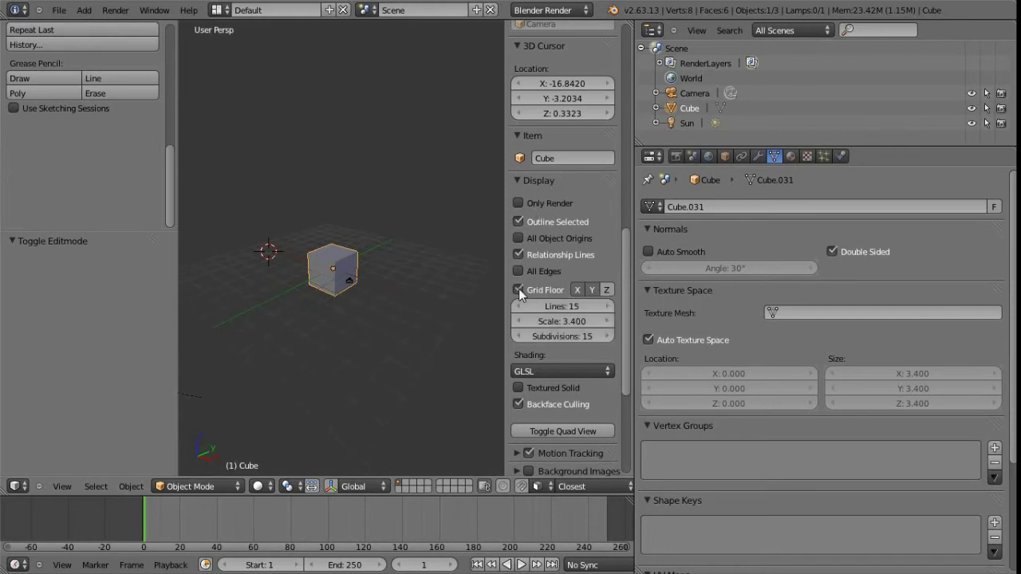
{"action": "left_click", "coordinate": [568, 290]}
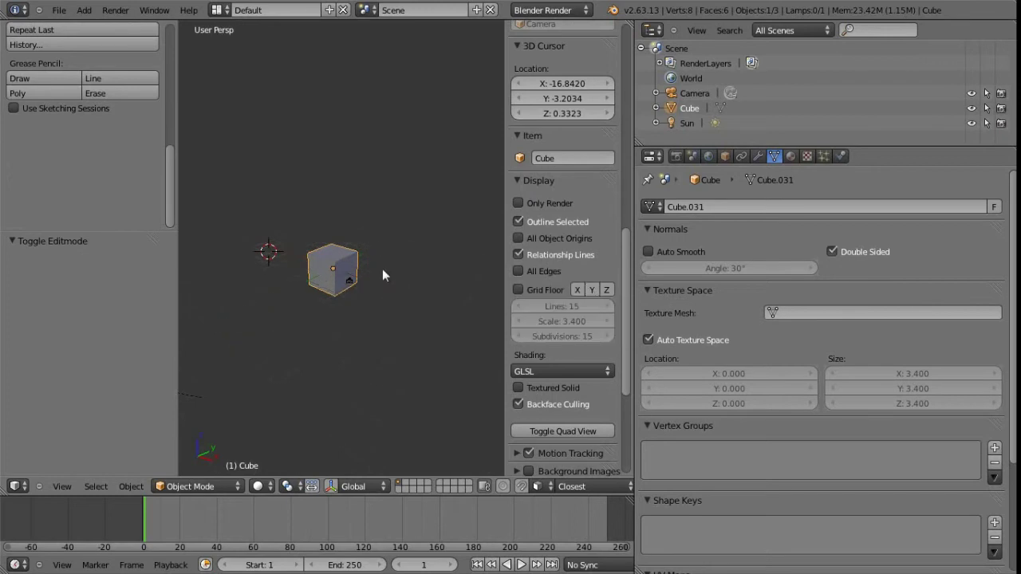
{"action": "left_click", "coordinate": [518, 290]}
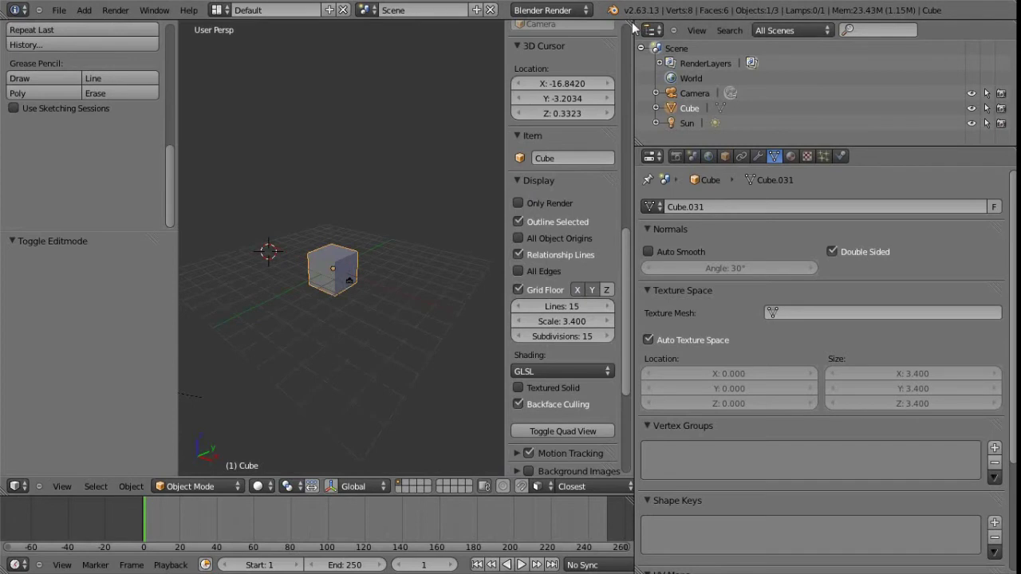
Split into two 3D views: properties sidebar on the right, both tool shelves hidden.
{"action": "left_click_drag", "start_coordinate": [633, 28], "coordinate": [359, 43]}
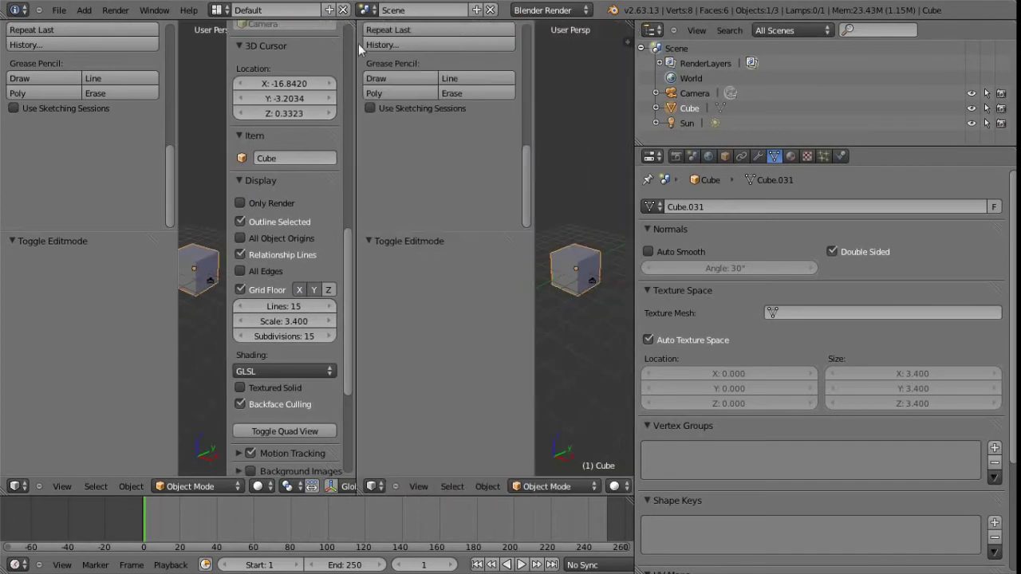
{"action": "key", "text": "t"}
{"action": "key", "text": "n"}
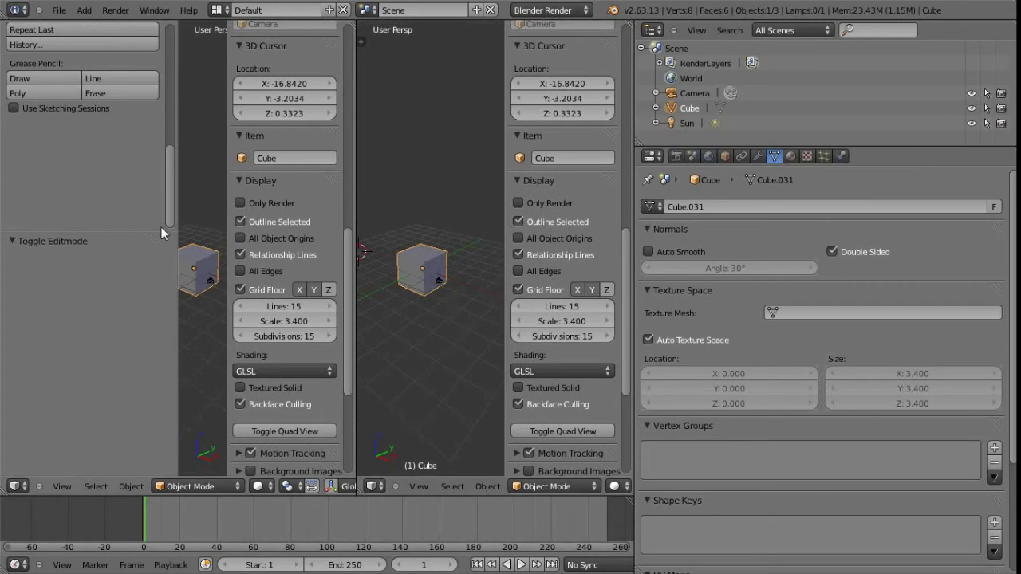
{"action": "key", "text": "n"}
{"action": "key", "text": "n"}
{"action": "key", "text": "t"}
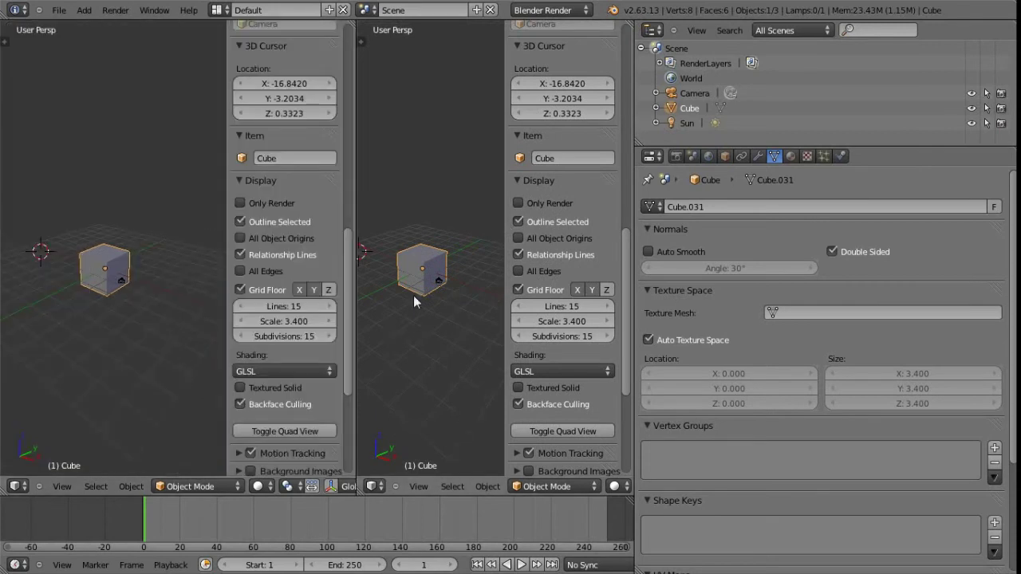
Set the right view's Grid Floor to 18 lines at 29.680 scale, toggling both grids.
{"action": "left_click", "coordinate": [519, 290]}
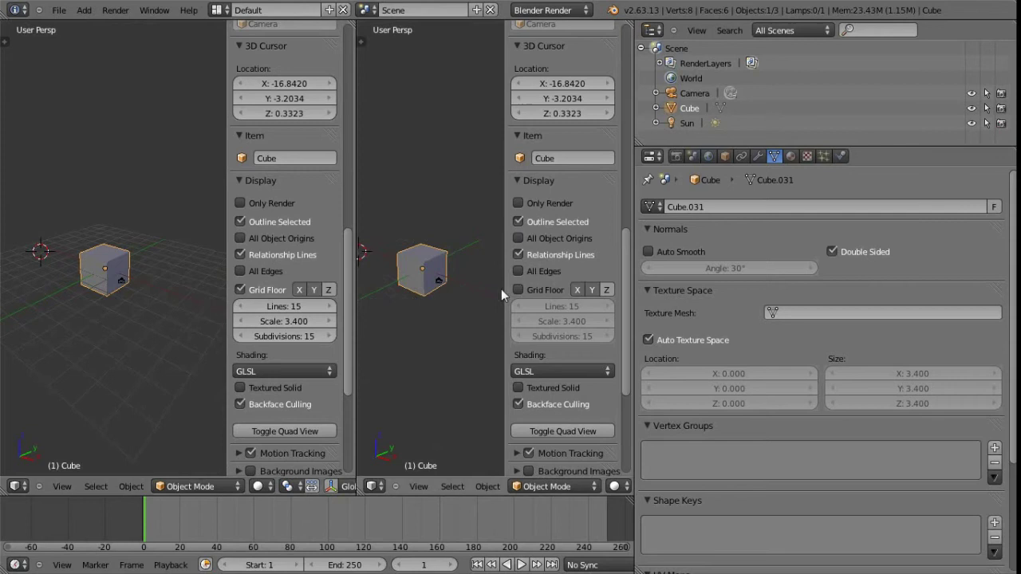
{"action": "left_click", "coordinate": [526, 289]}
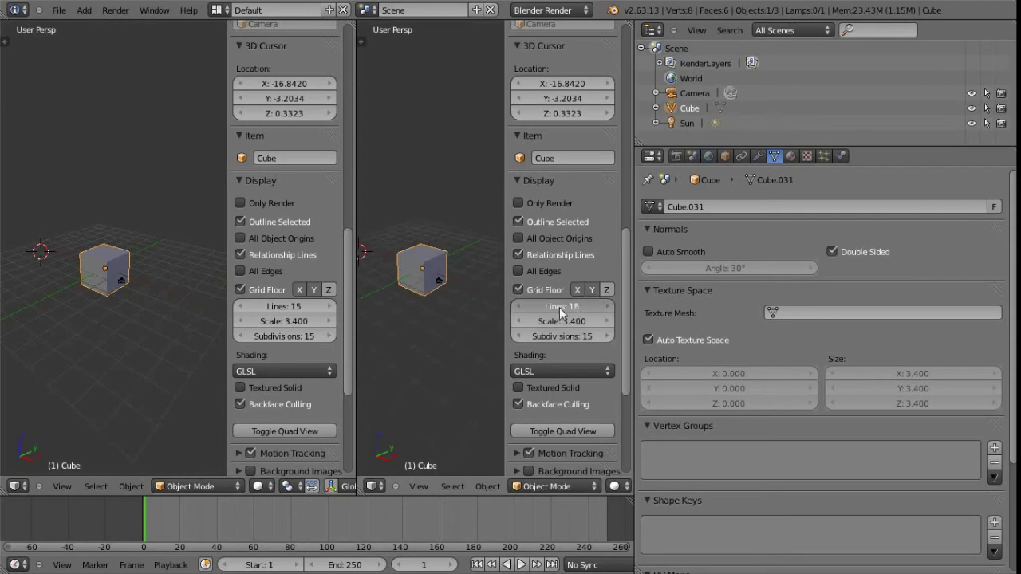
{"action": "left_click_drag", "start_coordinate": [565, 322], "coordinate": [583, 330]}
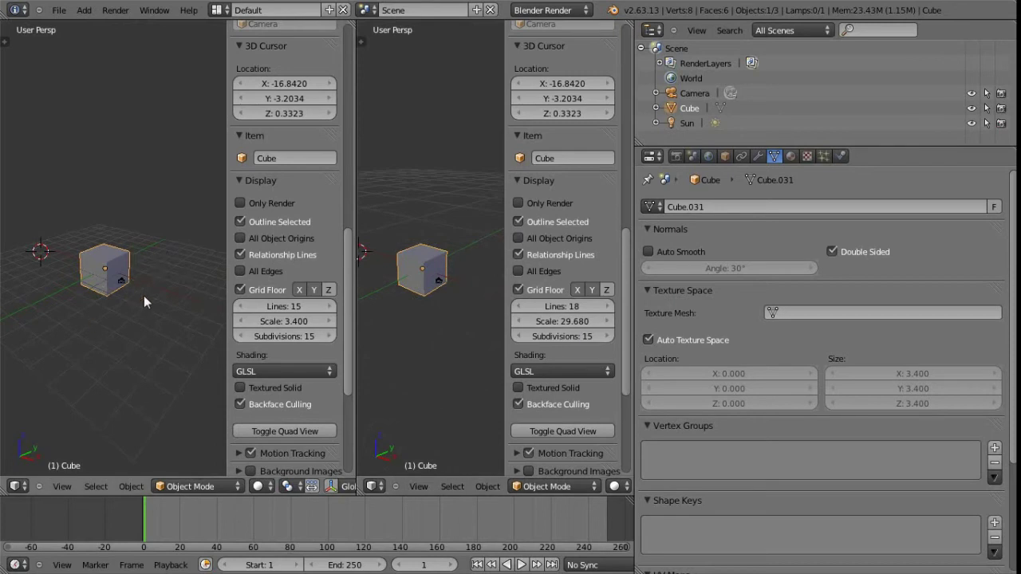
{"action": "left_click", "coordinate": [240, 290]}
{"action": "left_click", "coordinate": [240, 290]}
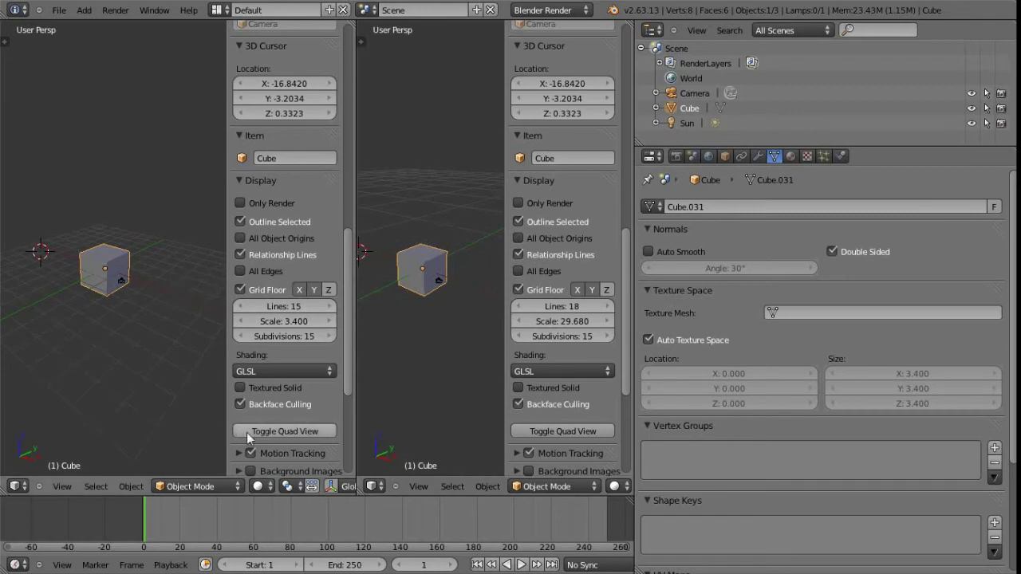
{"action": "left_click", "coordinate": [301, 434]}
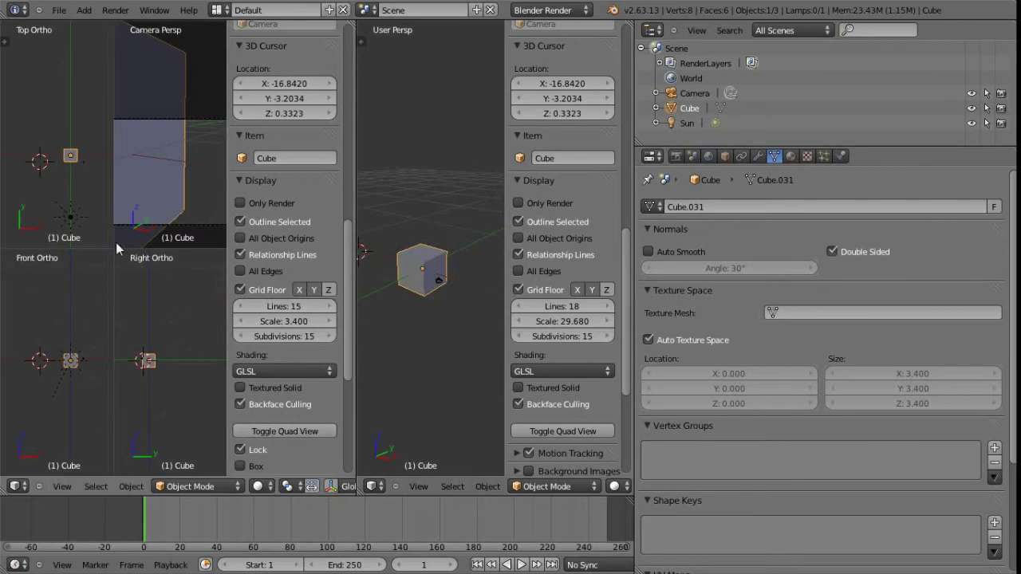
{"action": "left_click", "coordinate": [240, 290]}
{"action": "scroll", "coordinate": [181, 358], "scroll_direction": "up", "scroll_amount": 3}
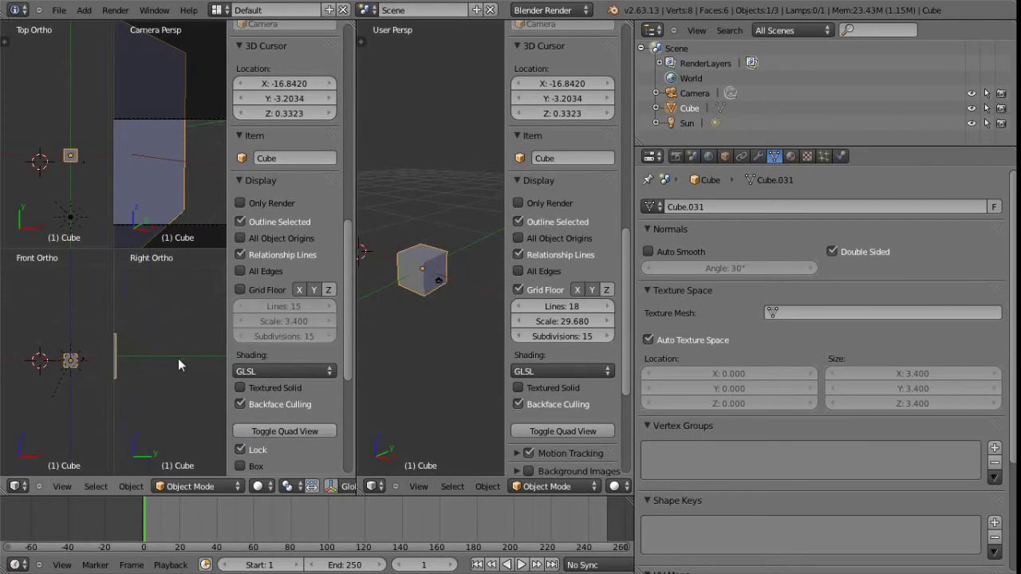
{"action": "scroll", "coordinate": [172, 358], "scroll_direction": "down", "scroll_amount": 1}
{"action": "scroll", "coordinate": [163, 352], "scroll_direction": "down", "scroll_amount": 2}
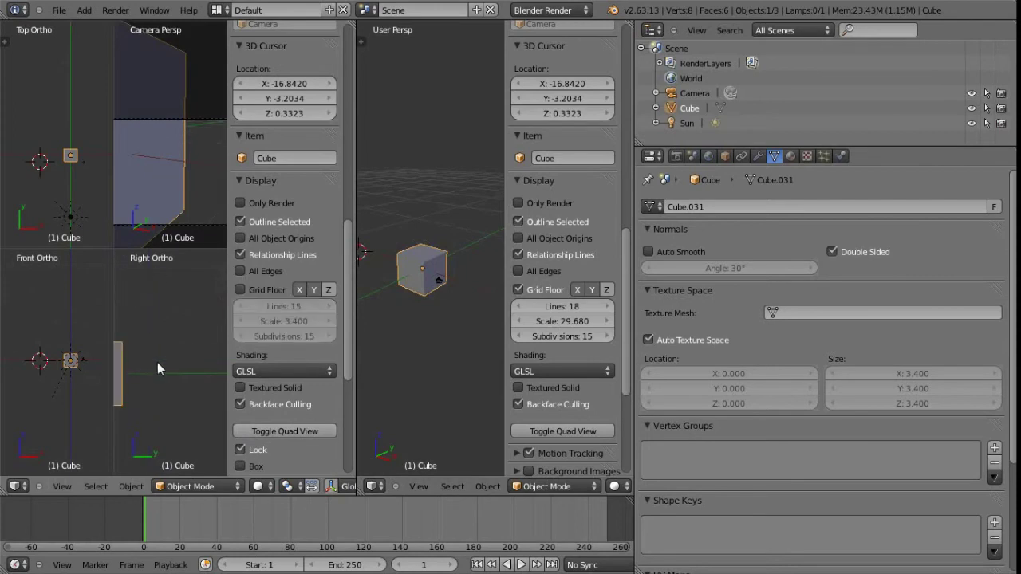
{"action": "middle_click_drag", "start_coordinate": [148, 370], "coordinate": [178, 367], "text": "shift"}
{"action": "scroll", "coordinate": [190, 343], "scroll_direction": "down", "scroll_amount": 2}
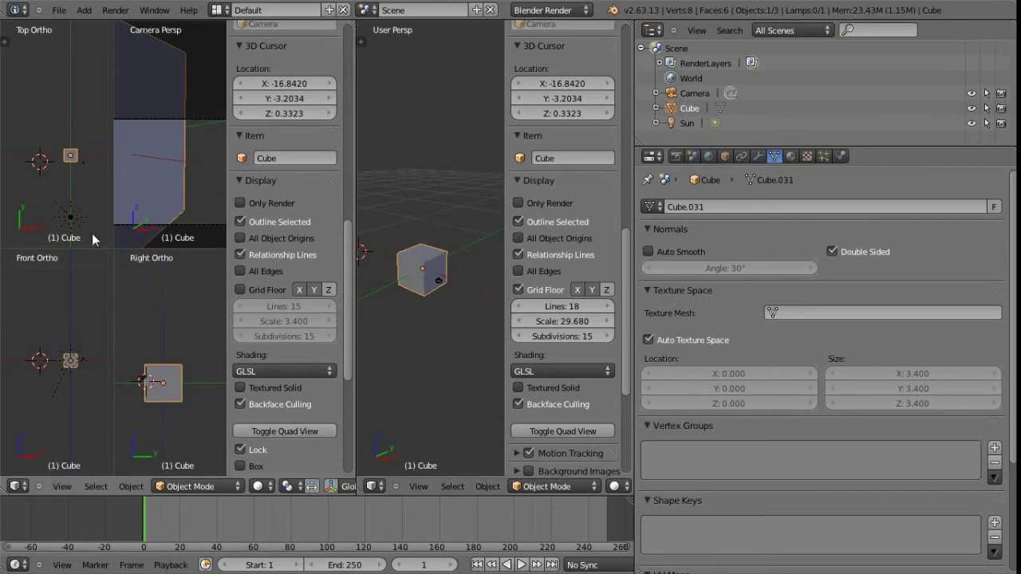
{"action": "scroll", "coordinate": [166, 167], "scroll_direction": "down", "scroll_amount": 2}
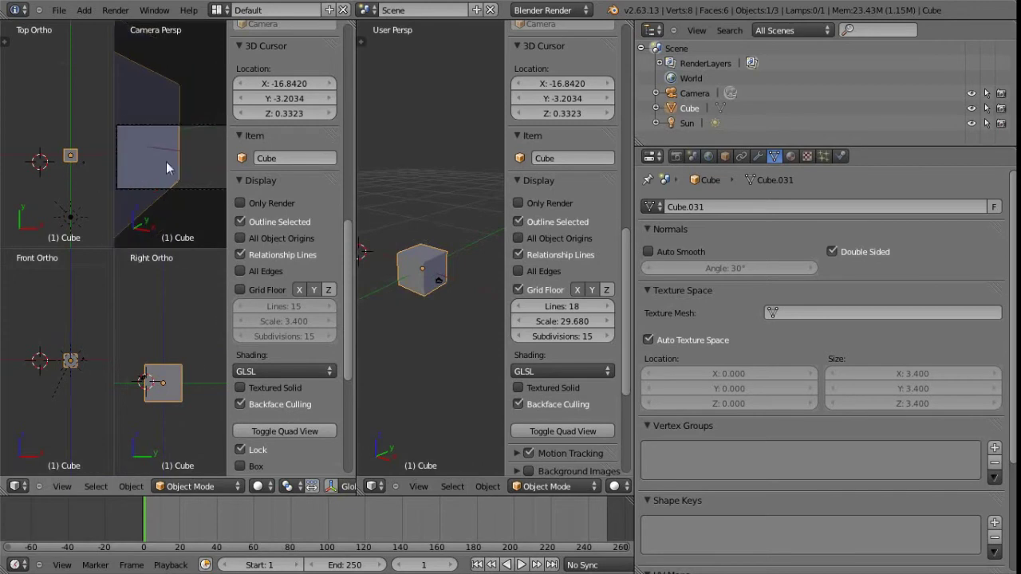
{"action": "scroll", "coordinate": [165, 158], "scroll_direction": "down", "scroll_amount": 1}
{"action": "scroll", "coordinate": [165, 159], "scroll_direction": "up", "scroll_amount": 1}
Maximize the quad view, toggle Grid Floor, and enable Only Render in the Display section.
{"action": "key", "text": "ctrl+Up"}
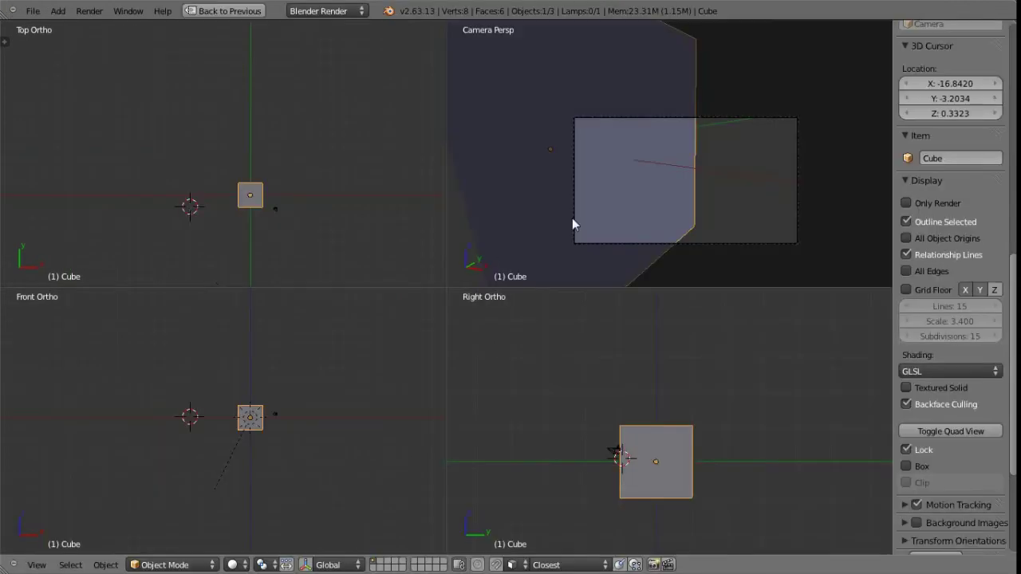
{"action": "middle_click_drag", "start_coordinate": [707, 214], "coordinate": [675, 202], "text": "shift"}
{"action": "scroll", "coordinate": [675, 207], "scroll_direction": "up", "scroll_amount": 1}
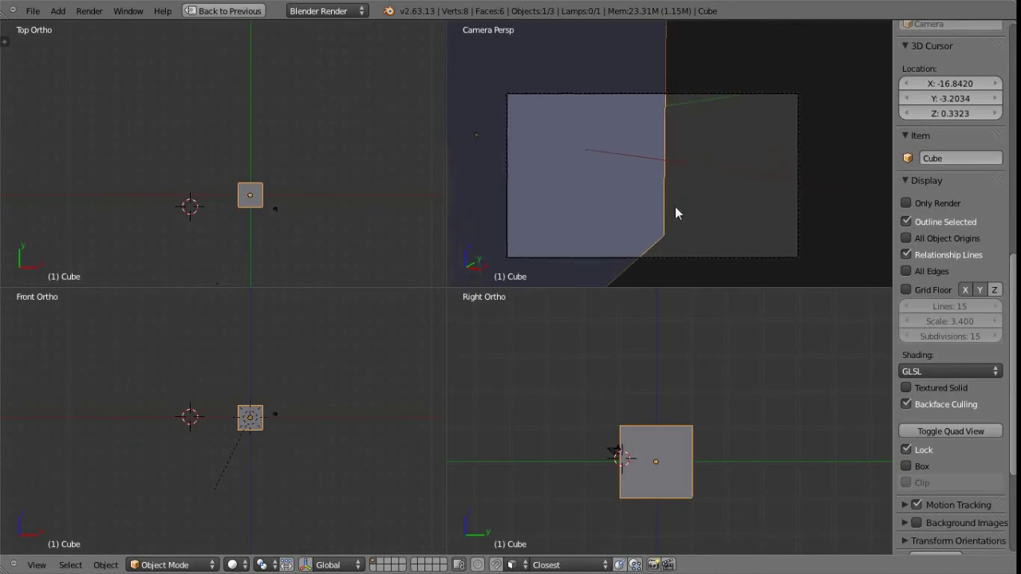
{"action": "left_click", "coordinate": [906, 290]}
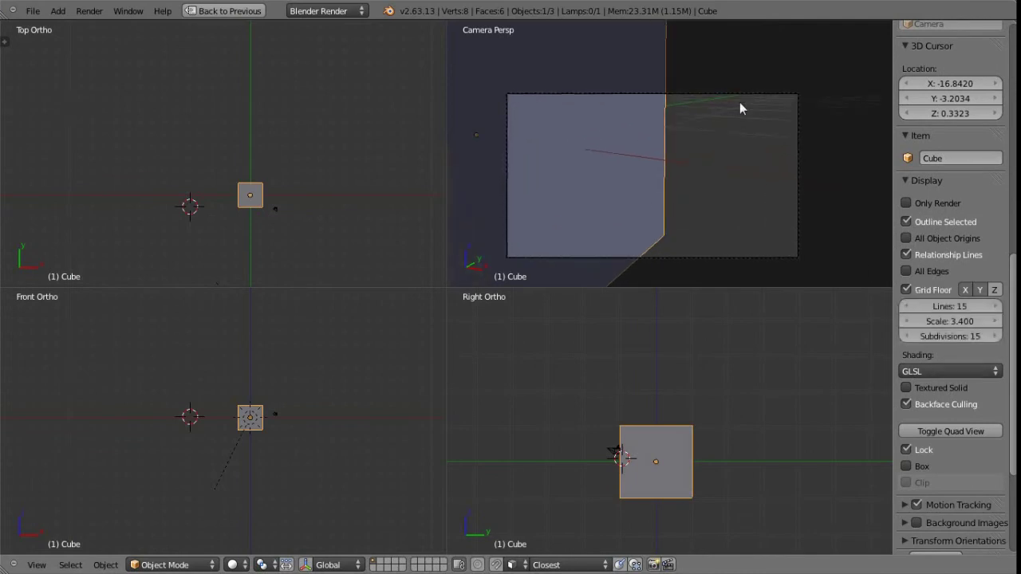
{"action": "middle_click_drag", "start_coordinate": [740, 102], "coordinate": [661, 155]}
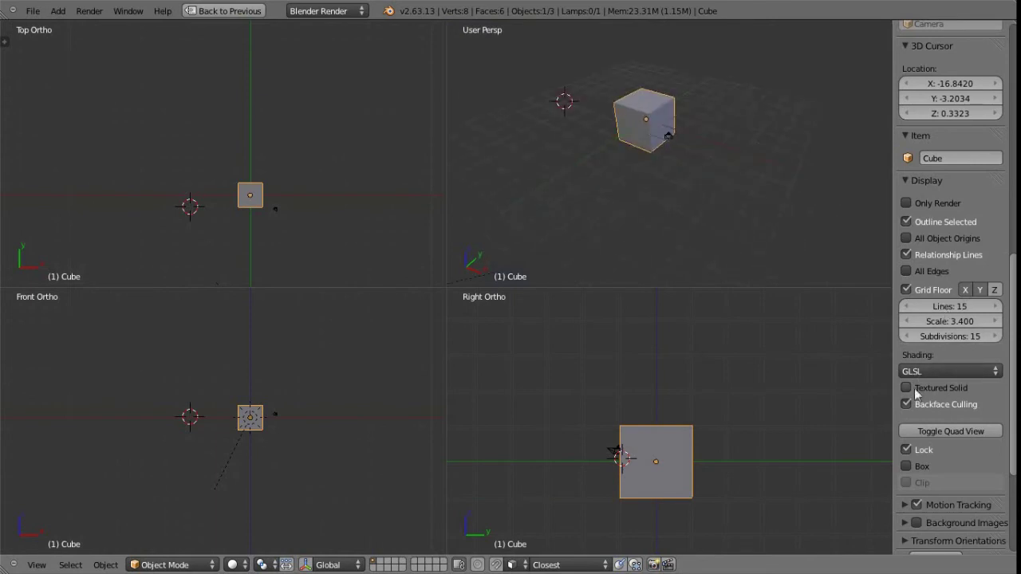
{"action": "left_click", "coordinate": [905, 290]}
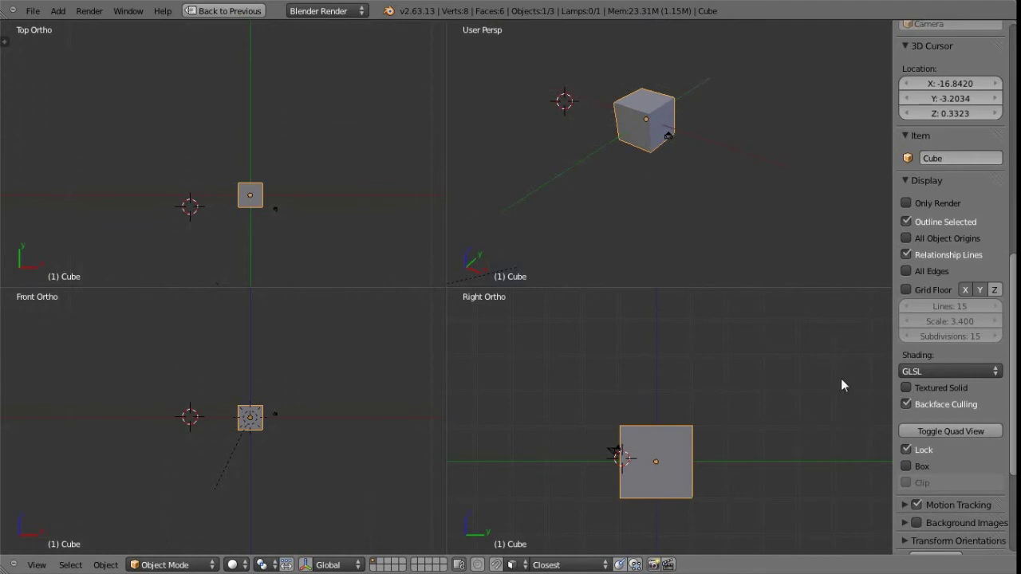
{"action": "left_click", "coordinate": [906, 221]}
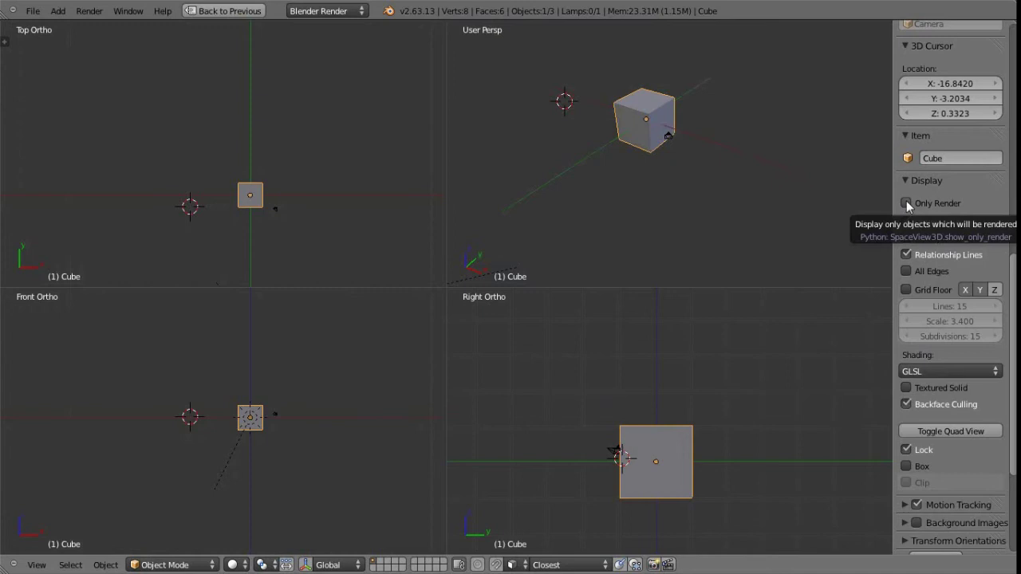
{"action": "left_click", "coordinate": [906, 203]}
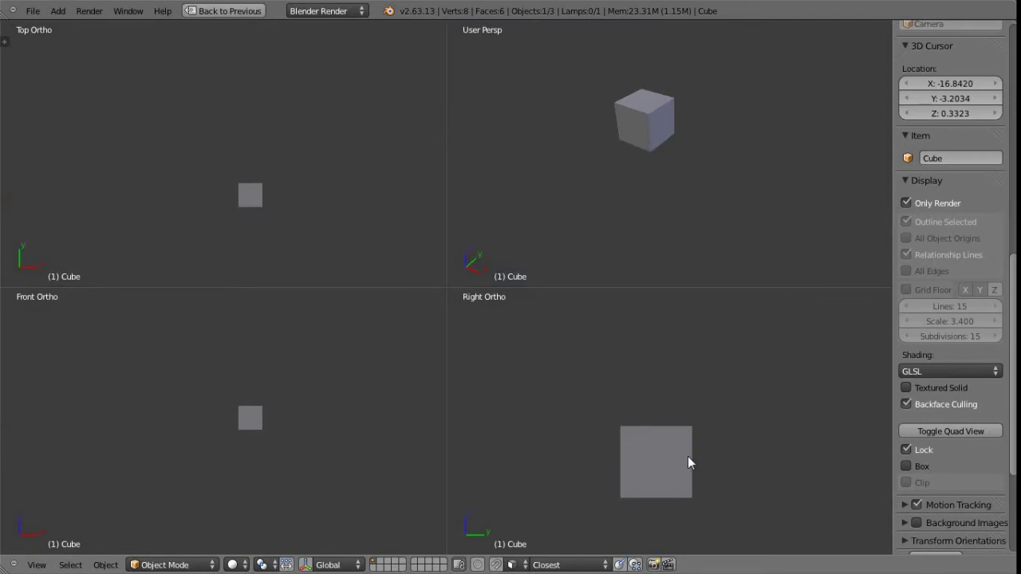
Move the cube, enter Edit Mode, then shear the top face and undo it.
{"action": "key", "text": "g"}
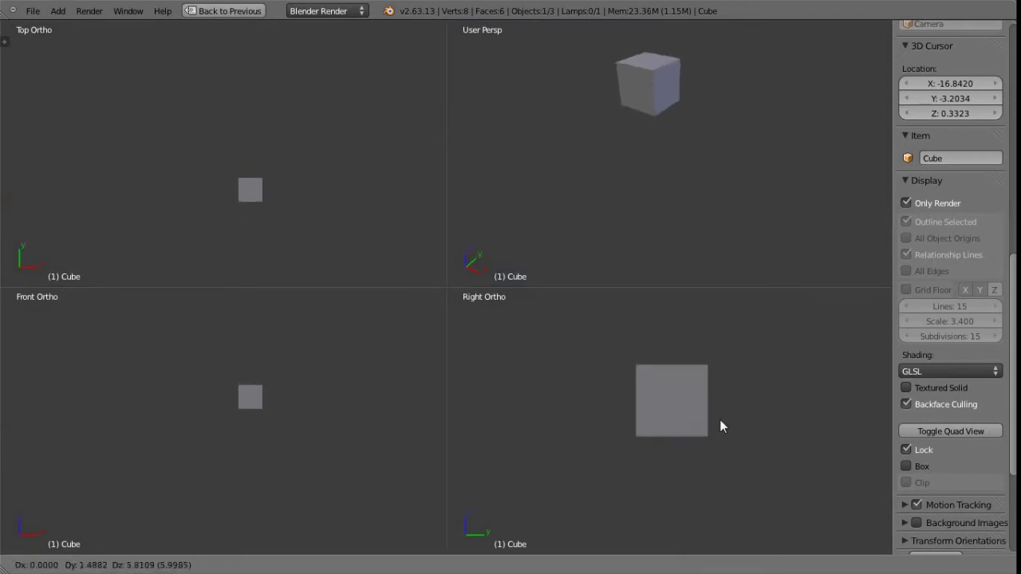
{"action": "left_click", "coordinate": [610, 424]}
{"action": "key", "text": "Tab"}
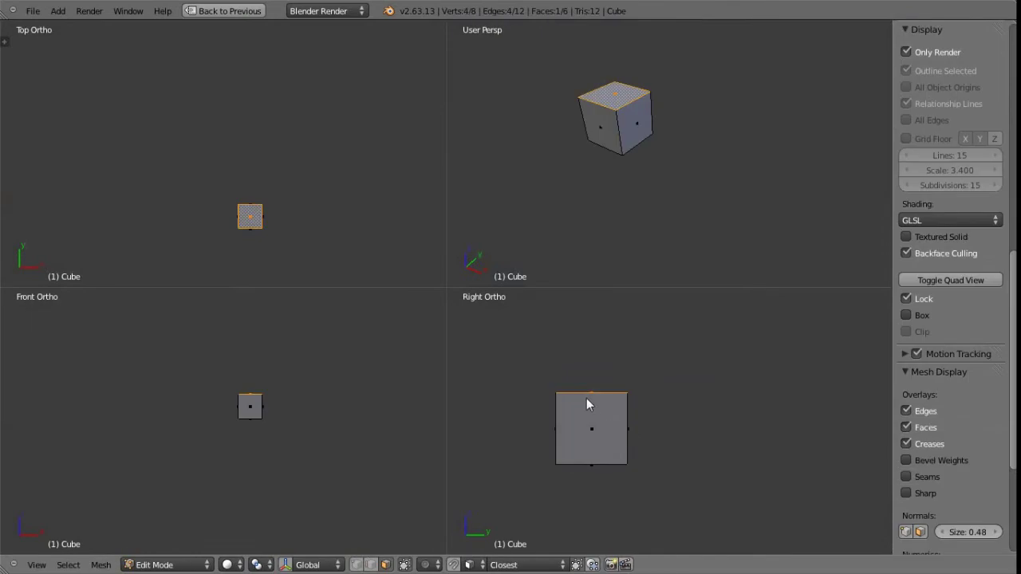
{"action": "key", "text": "g"}
{"action": "left_click", "coordinate": [603, 391]}
{"action": "key", "text": "ctrl+z"}
Restore the layout, join areas and turn off Quad View for a single perspective view.
{"action": "key", "text": "ctrl+Up"}
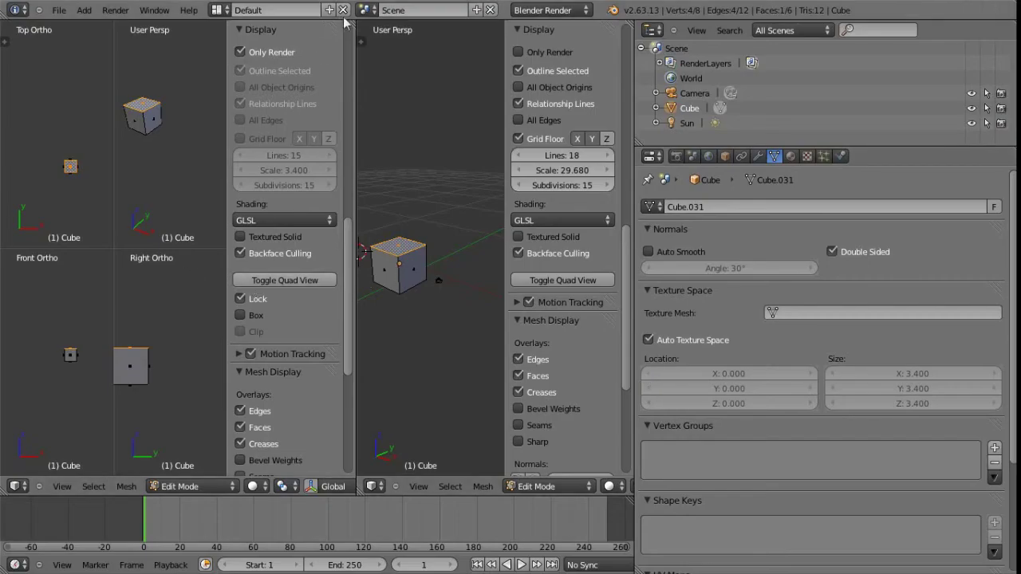
{"action": "left_click_drag", "start_coordinate": [352, 28], "coordinate": [426, 306]}
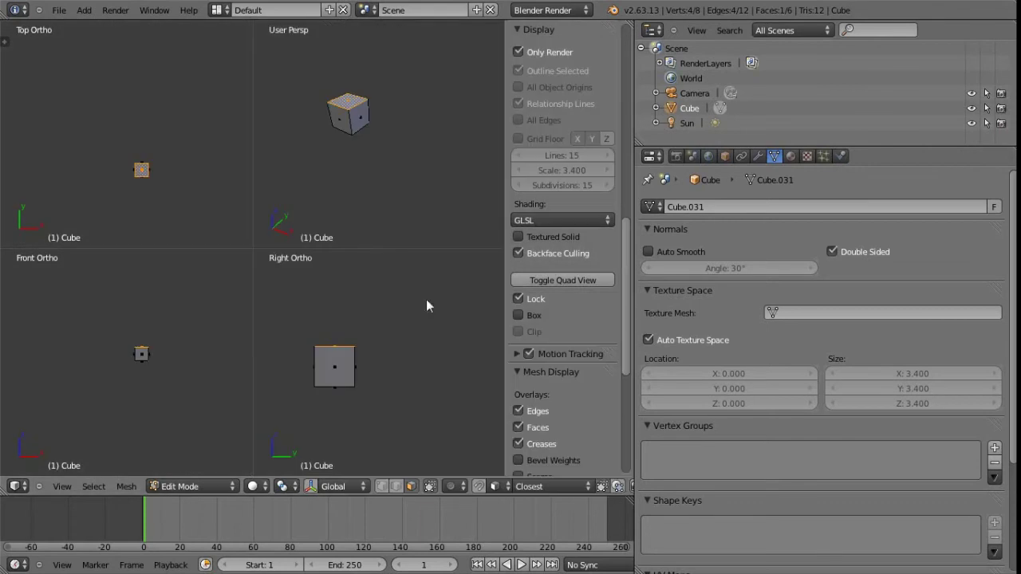
{"action": "left_click", "coordinate": [551, 280]}
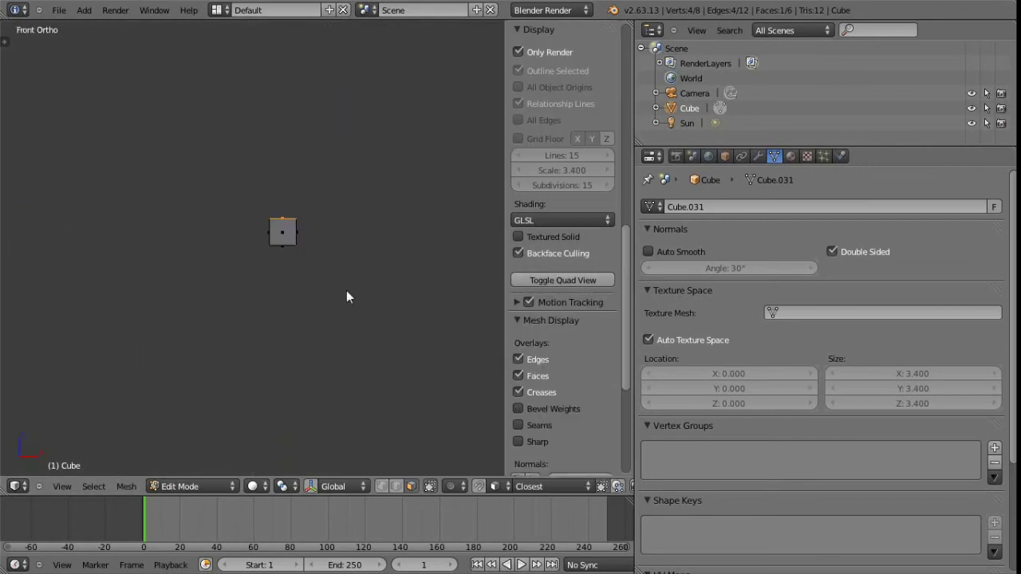
{"action": "middle_click_drag", "start_coordinate": [311, 254], "coordinate": [506, 266]}
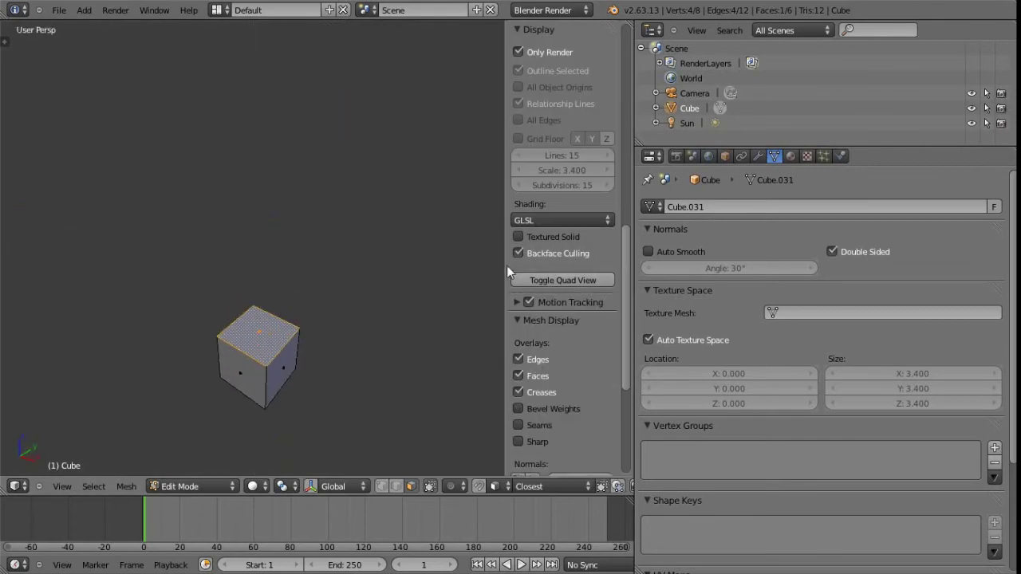
Uncheck Only Render, re-enable Grid Floor, and return to Object Mode.
{"action": "left_click", "coordinate": [520, 51]}
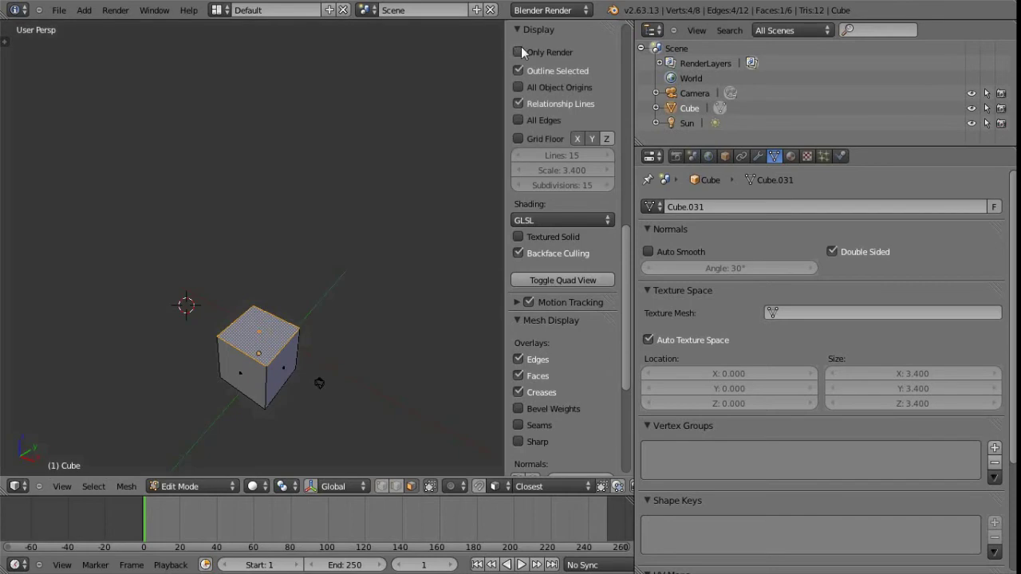
{"action": "left_click", "coordinate": [519, 139]}
{"action": "middle_click_drag", "start_coordinate": [402, 346], "coordinate": [350, 269]}
{"action": "key", "text": "Tab"}
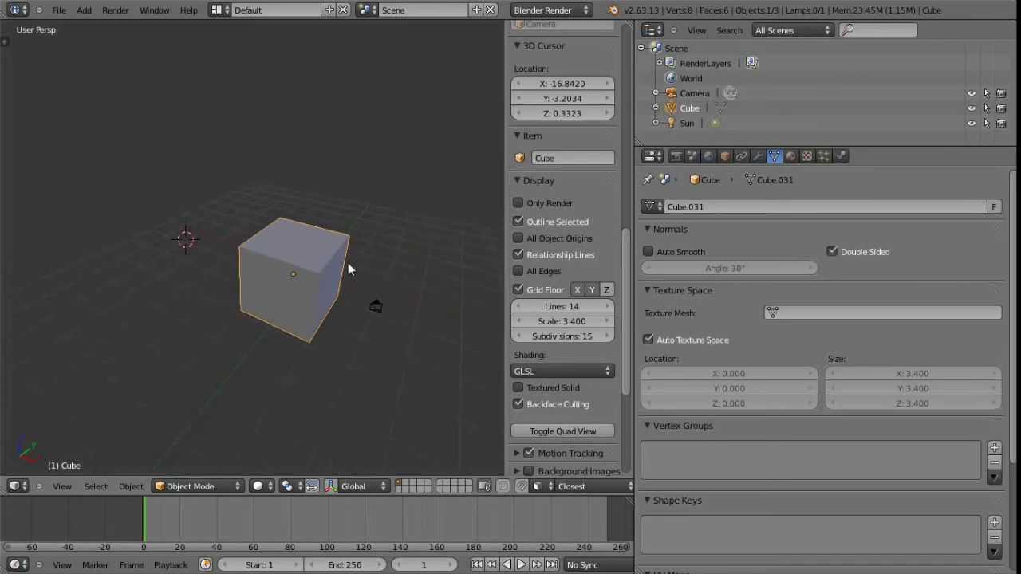
{"action": "key", "text": "alt+Tab"}
{"action": "mouse_move", "coordinate": [774, 159]}
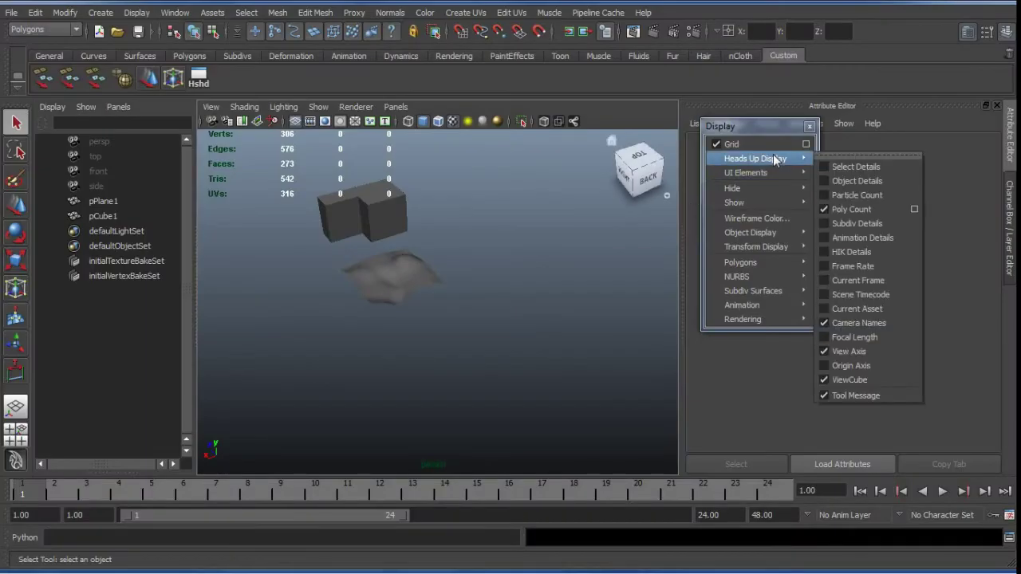
{"action": "mouse_move", "coordinate": [745, 172]}
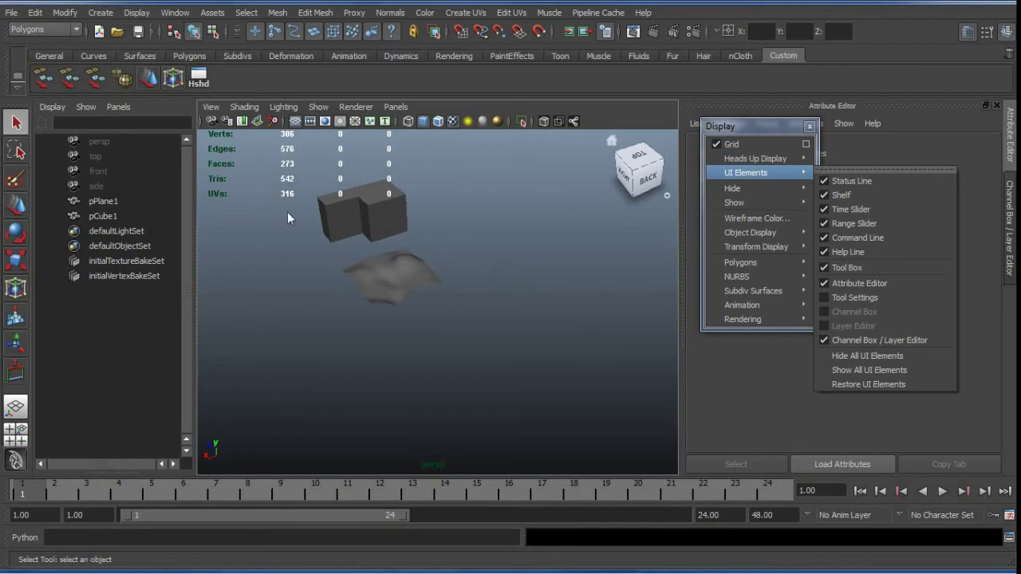
{"action": "key", "text": "alt+Tab"}
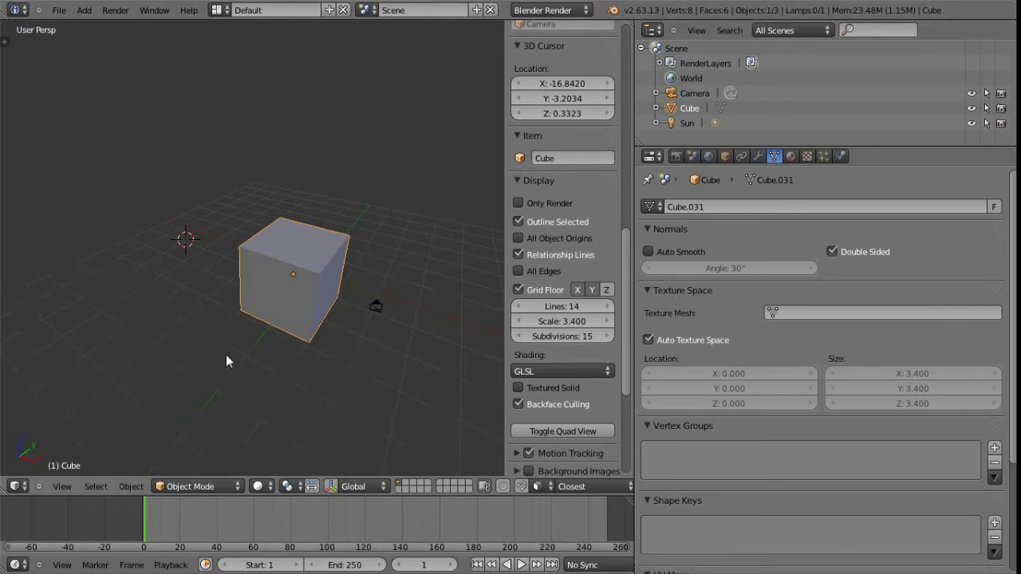
Duplicate the cube with Shift+D and place Cube.001 above and right of it.
{"action": "middle_click_drag", "start_coordinate": [256, 319], "coordinate": [295, 272]}
{"action": "key", "text": "shift+d"}
{"action": "left_click", "coordinate": [354, 254]}
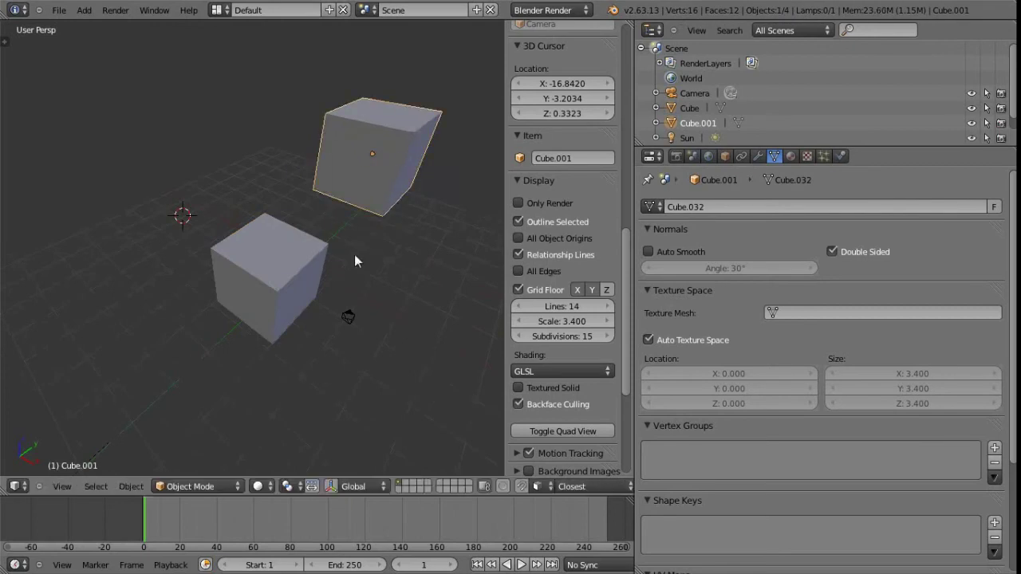
{"action": "middle_click_drag", "start_coordinate": [355, 254], "coordinate": [313, 278]}
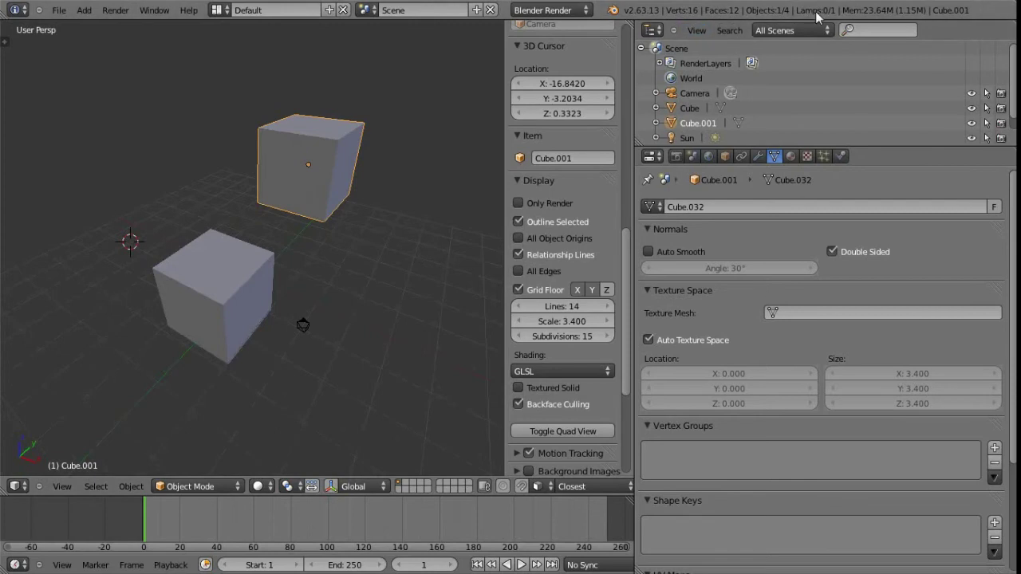
Add the original Cube to the selection, then select the upper Cube.001.
{"action": "right_click", "coordinate": [234, 315], "text": "shift"}
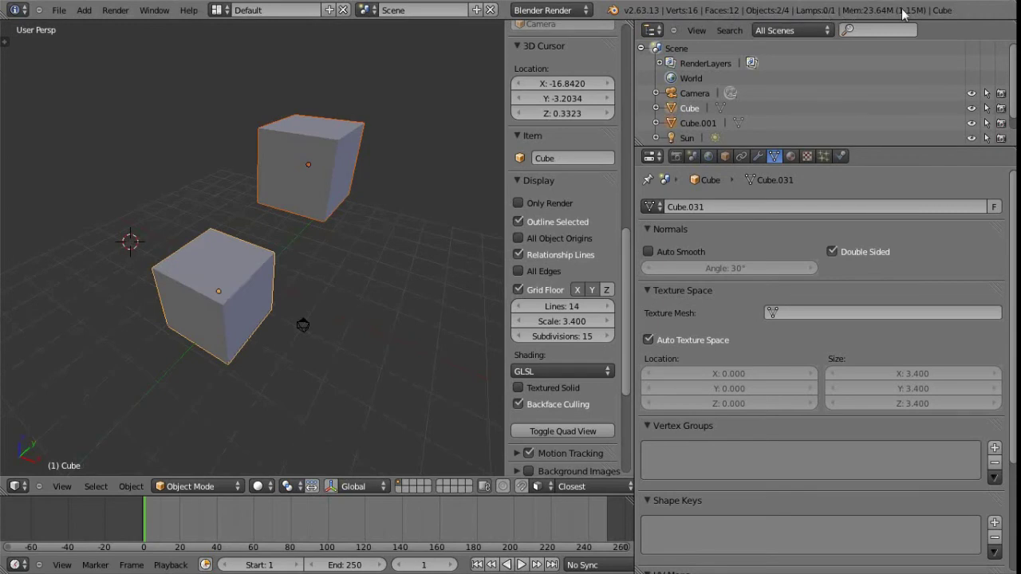
{"action": "scroll", "coordinate": [333, 258], "scroll_direction": "down", "scroll_amount": 2}
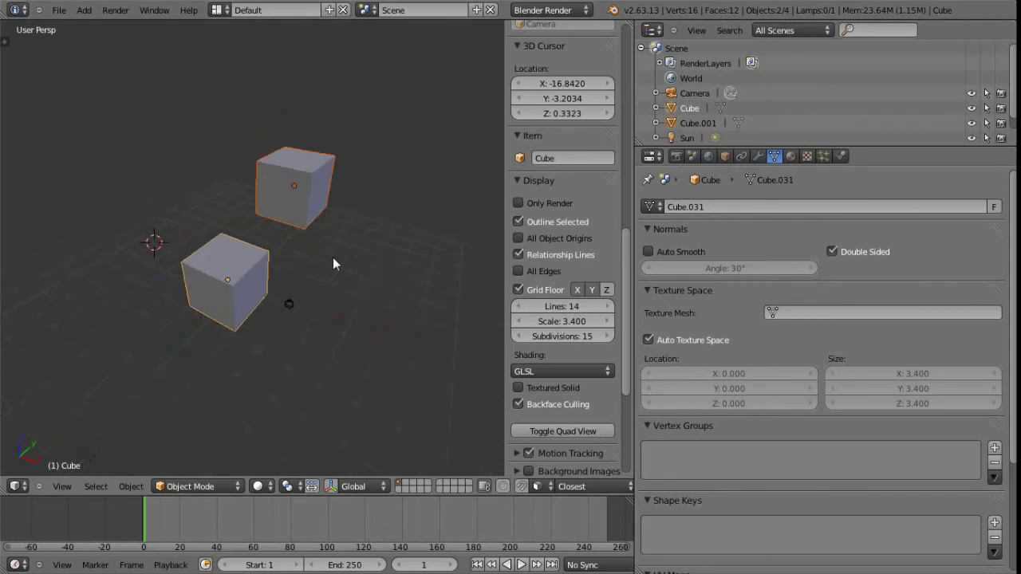
{"action": "middle_click_drag", "start_coordinate": [333, 257], "coordinate": [371, 231]}
{"action": "right_click", "coordinate": [352, 174]}
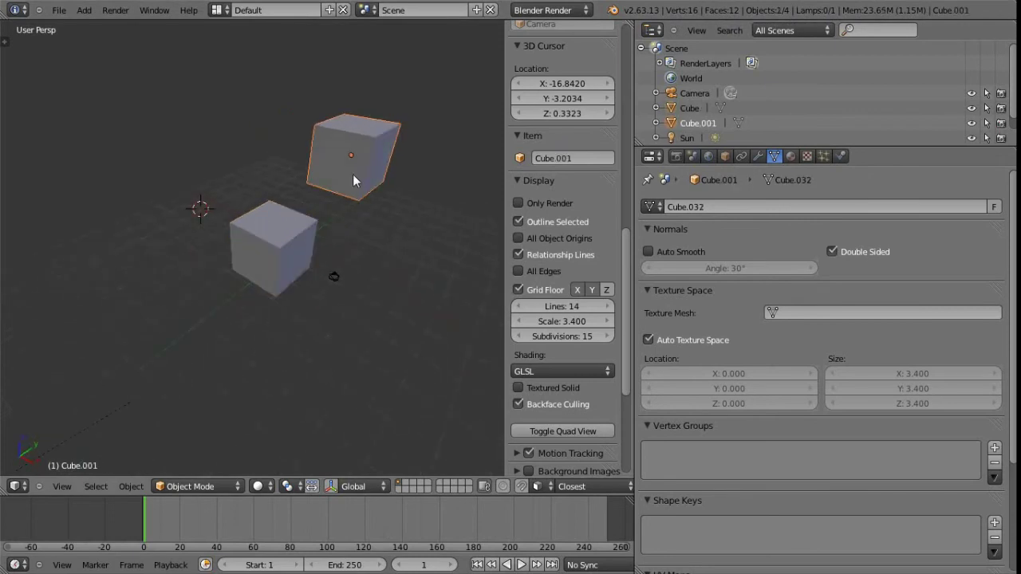
{"action": "key", "text": "Tab"}
{"action": "middle_click_drag", "start_coordinate": [369, 192], "coordinate": [312, 236], "text": "shift"}
{"action": "scroll", "coordinate": [303, 276], "scroll_direction": "up", "scroll_amount": 3}
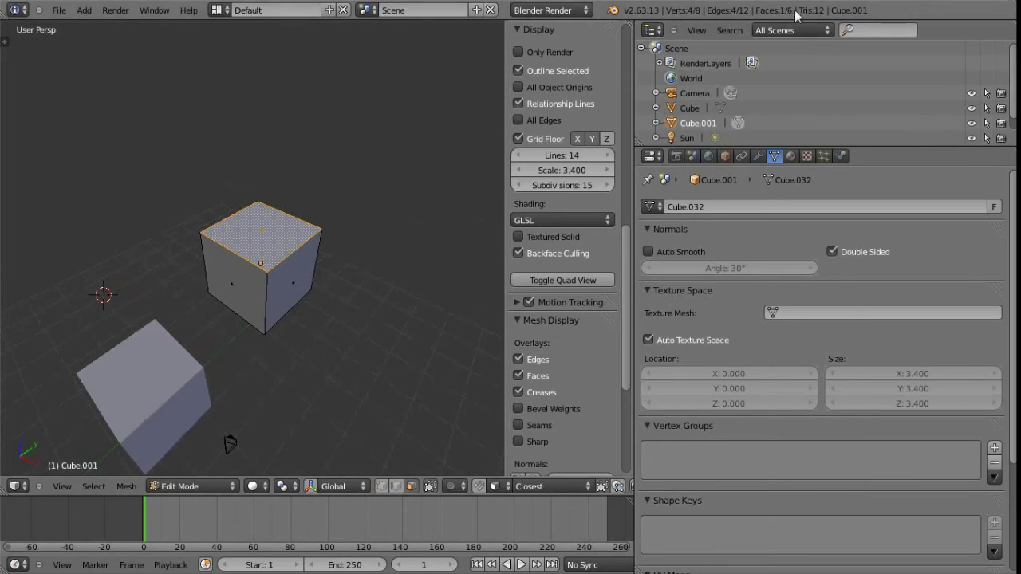
{"action": "scroll", "coordinate": [351, 247], "scroll_direction": "down", "scroll_amount": 5}
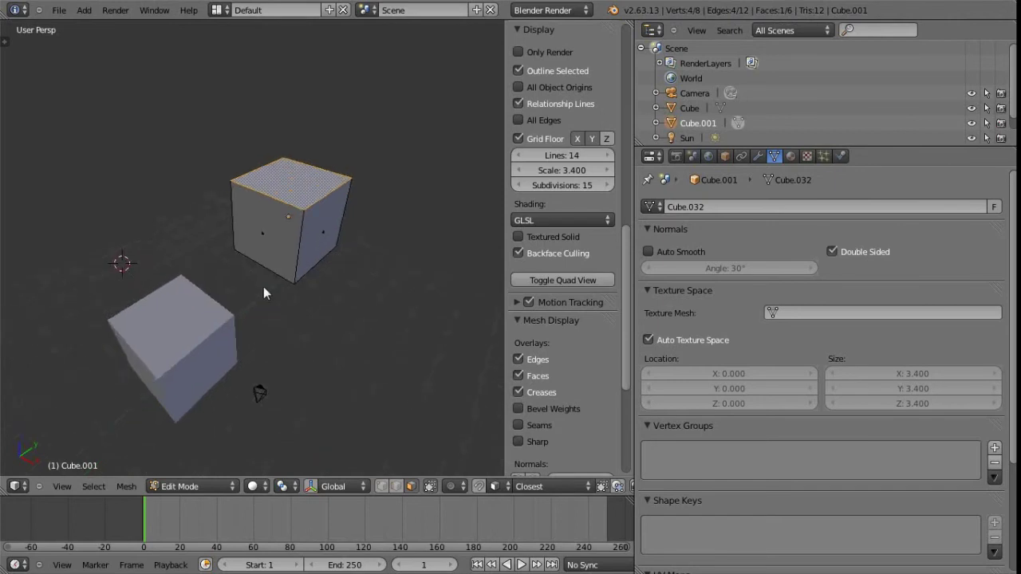
{"action": "key", "text": "Tab"}
{"action": "mouse_move", "coordinate": [297, 233]}
{"action": "middle_mouse_down"}
{"action": "mouse_move", "coordinate": [288, 269]}
{"action": "mouse_move", "coordinate": [299, 254]}
{"action": "middle_mouse_up"}
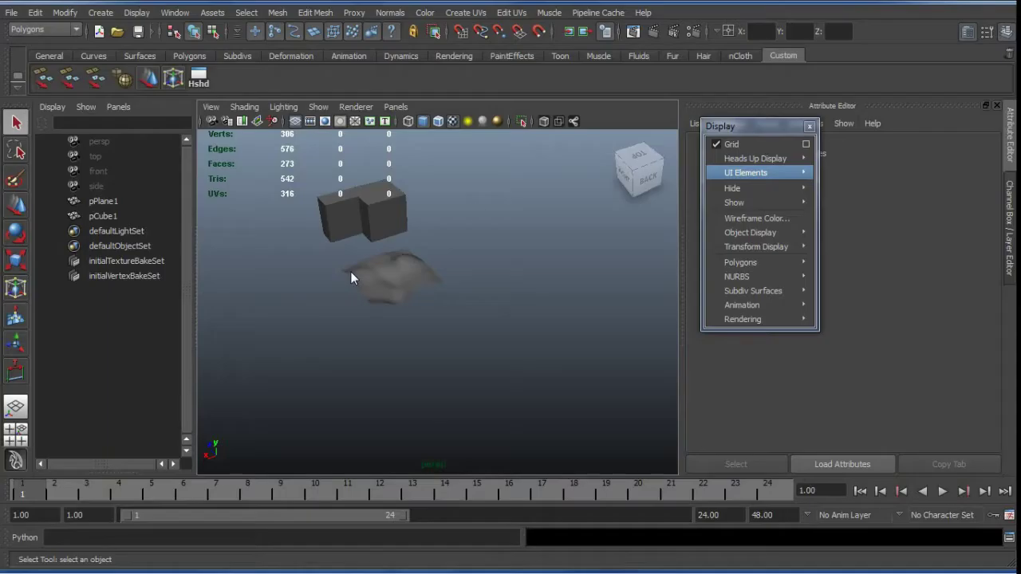
{"action": "mouse_move", "coordinate": [752, 160]}
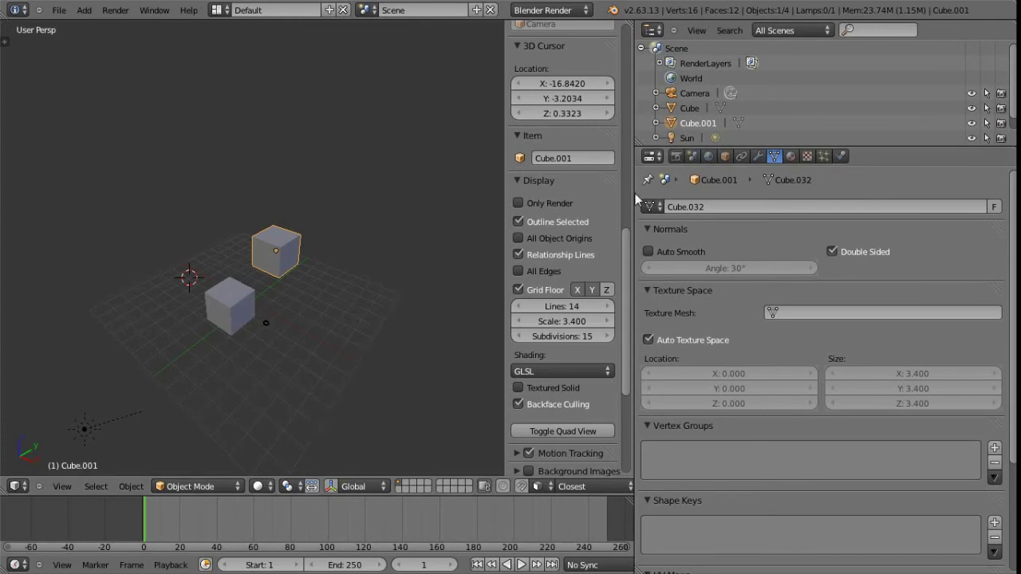
{"action": "left_click_drag", "start_coordinate": [638, 200], "coordinate": [564, 209]}
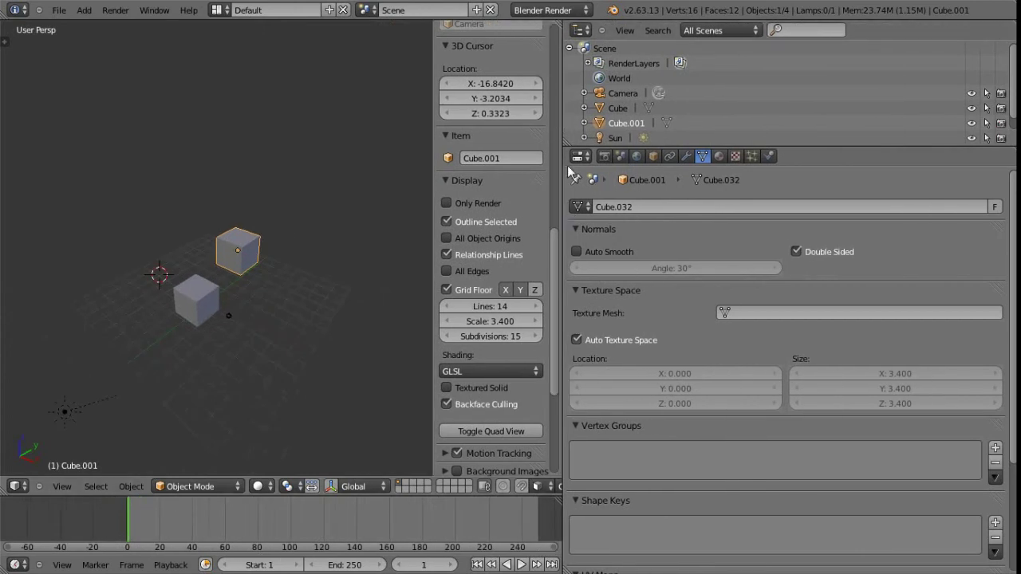
{"action": "left_click", "coordinate": [16, 486]}
{"action": "left_click_drag", "start_coordinate": [561, 28], "coordinate": [289, 36]}
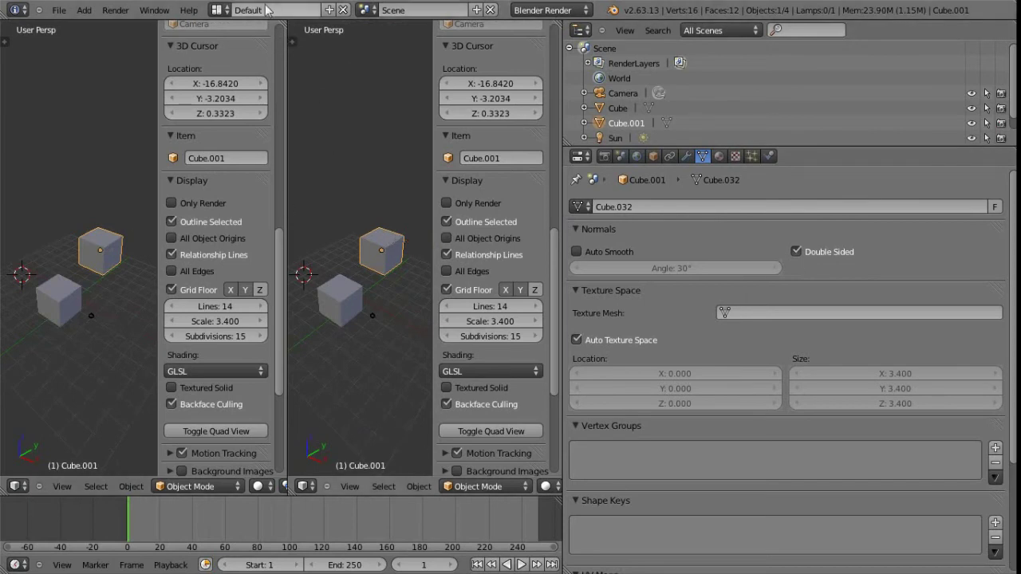
{"action": "left_click", "coordinate": [304, 487]}
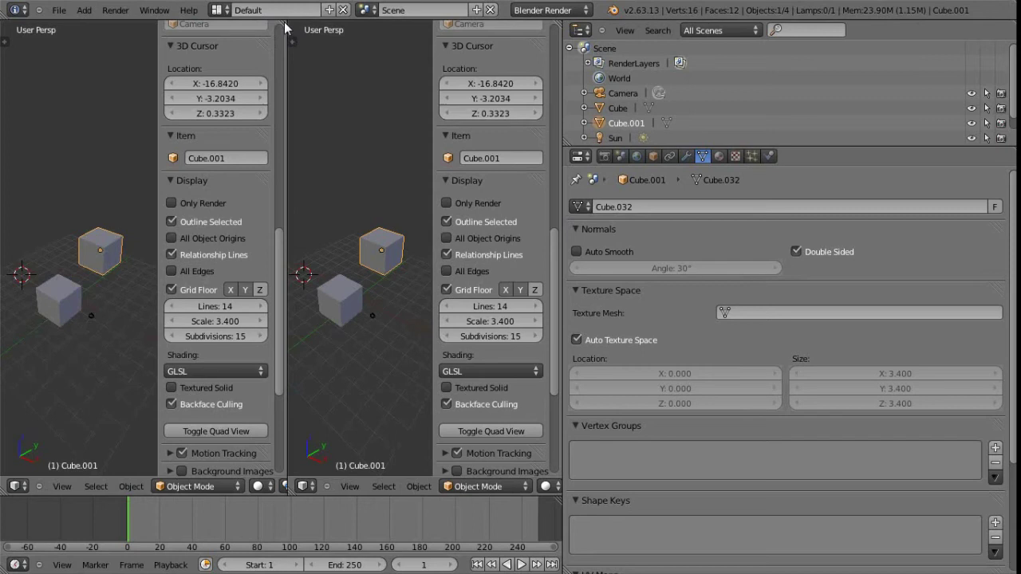
{"action": "left_click_drag", "start_coordinate": [284, 28], "coordinate": [140, 33]}
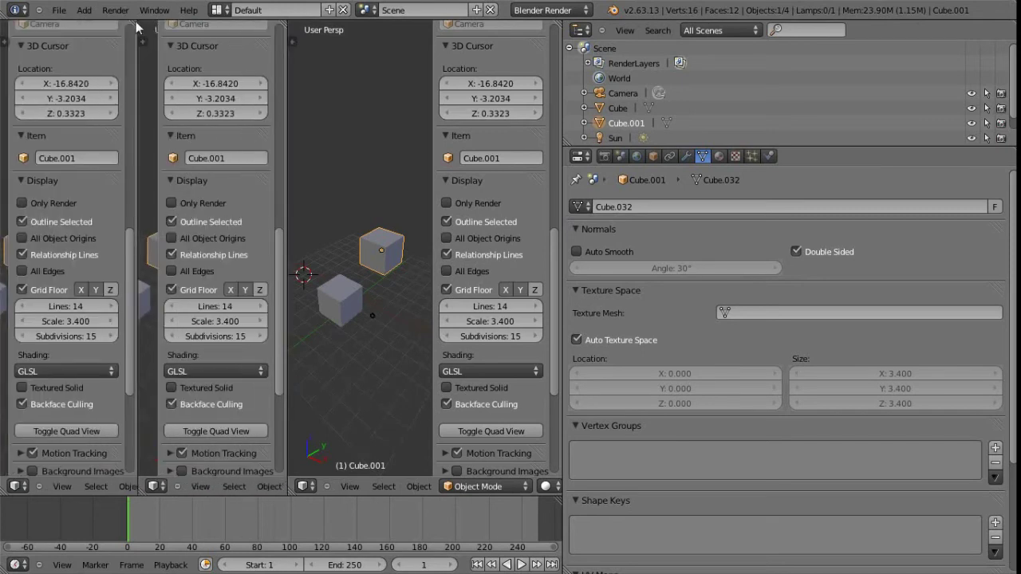
{"action": "left_click_drag", "start_coordinate": [137, 28], "coordinate": [186, 25]}
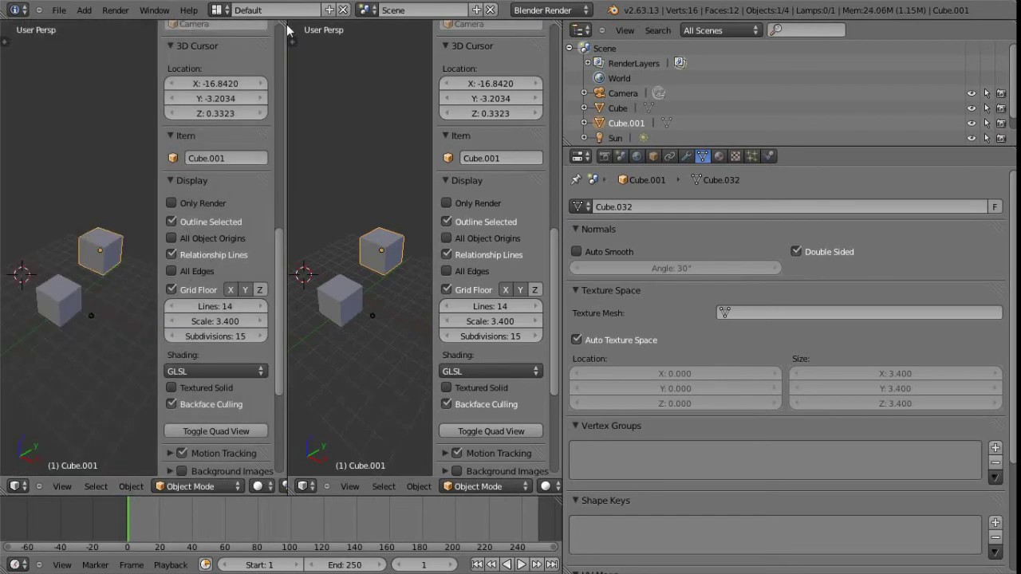
{"action": "left_click_drag", "start_coordinate": [285, 27], "coordinate": [331, 32]}
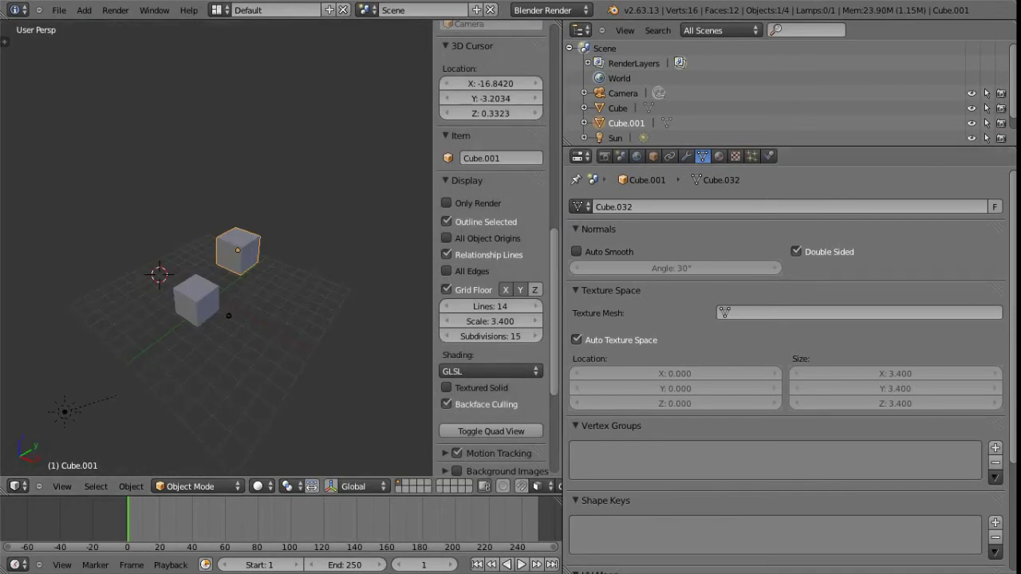
Merge the Outliner, 3D View and Properties into the Timeline, then pick the Compositing layout.
{"action": "left_click_drag", "start_coordinate": [1017, 149], "coordinate": [1015, 96]}
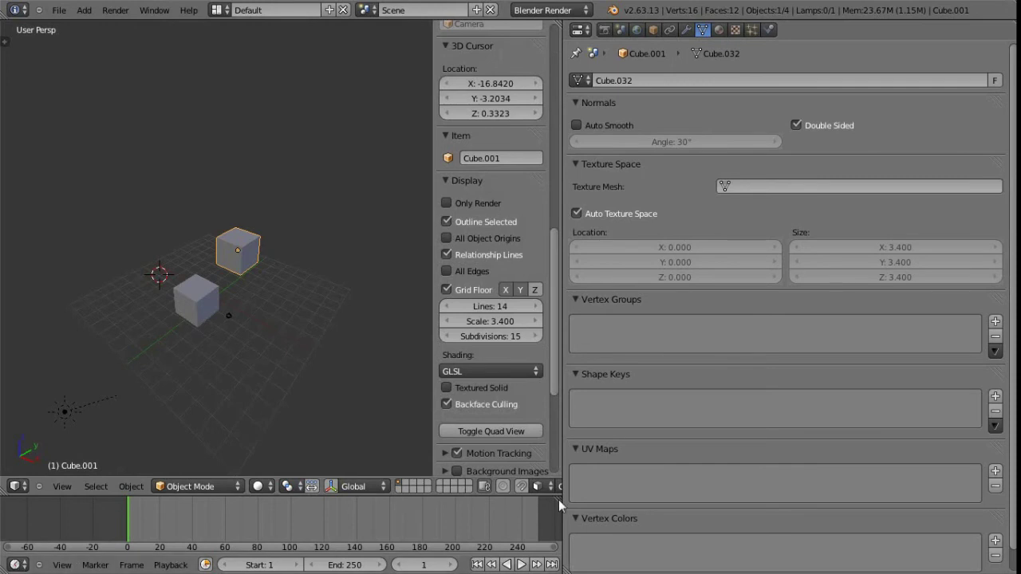
{"action": "left_click_drag", "start_coordinate": [559, 504], "coordinate": [559, 316]}
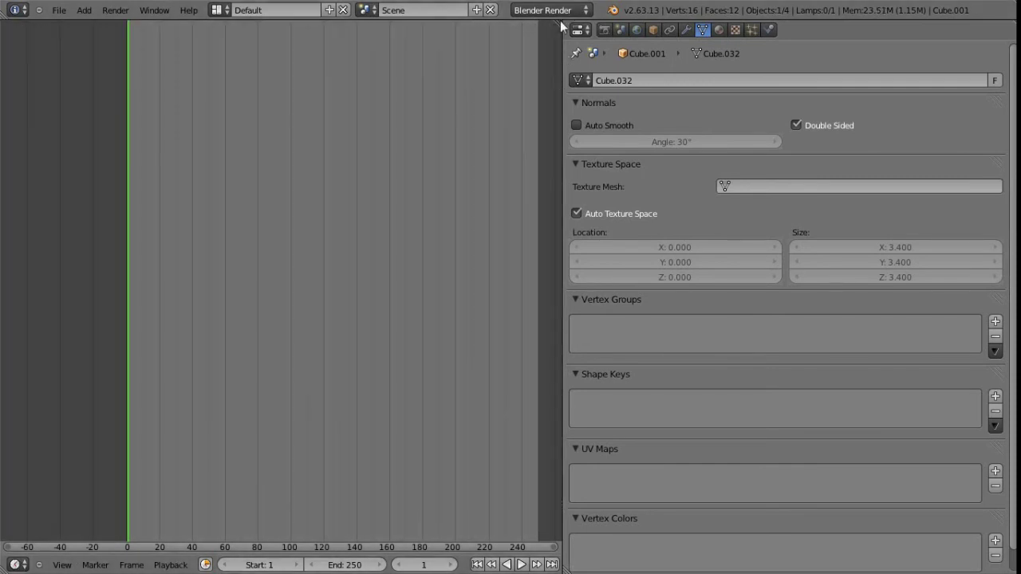
{"action": "left_click_drag", "start_coordinate": [562, 28], "coordinate": [736, 137]}
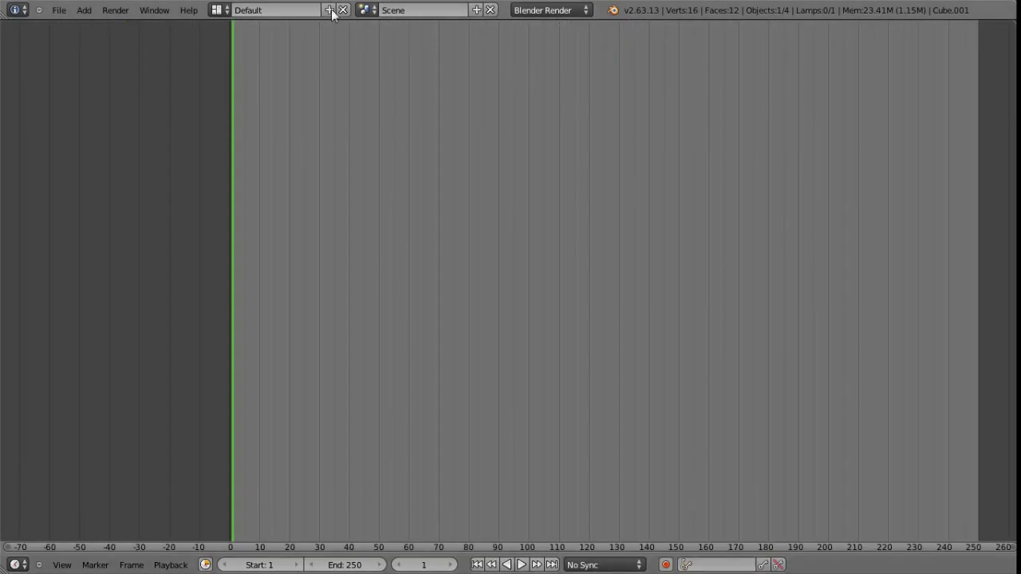
{"action": "left_click", "coordinate": [217, 10]}
{"action": "left_click", "coordinate": [240, 47]}
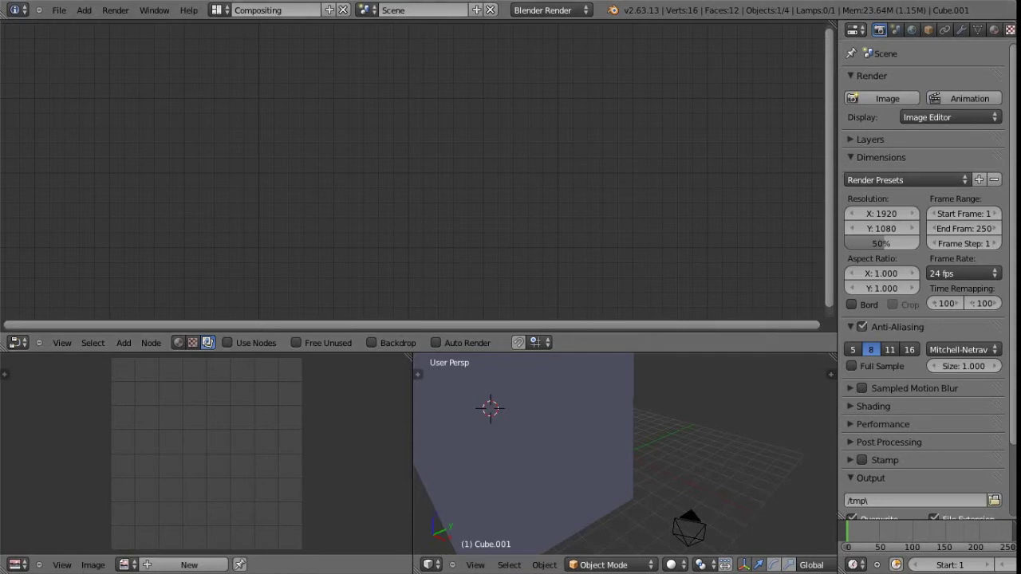
Split the Properties area and make its top half an Outliner with header at top.
{"action": "left_click_drag", "start_coordinate": [1010, 29], "coordinate": [926, 206]}
{"action": "left_click", "coordinate": [855, 29]}
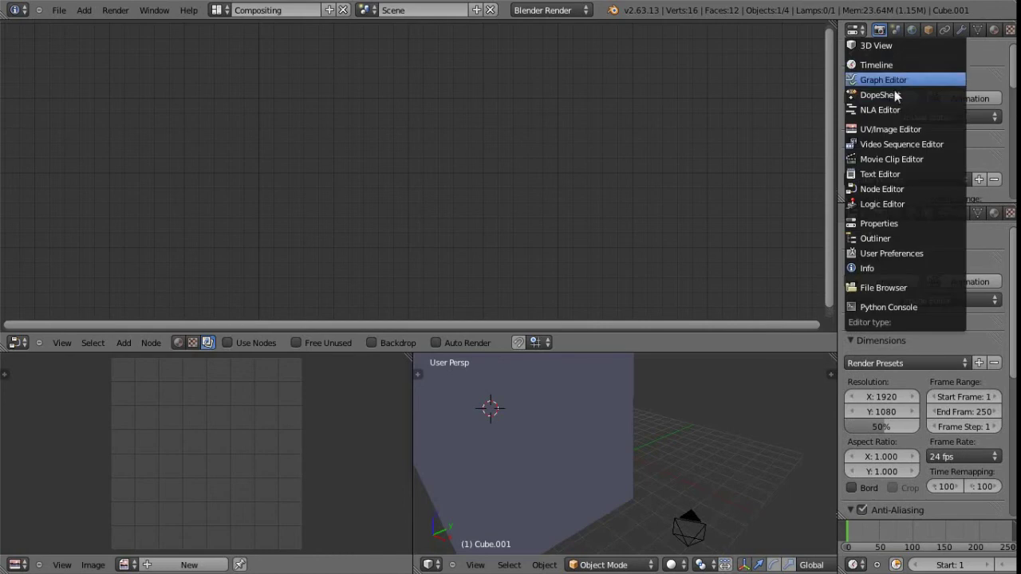
{"action": "left_click", "coordinate": [885, 238]}
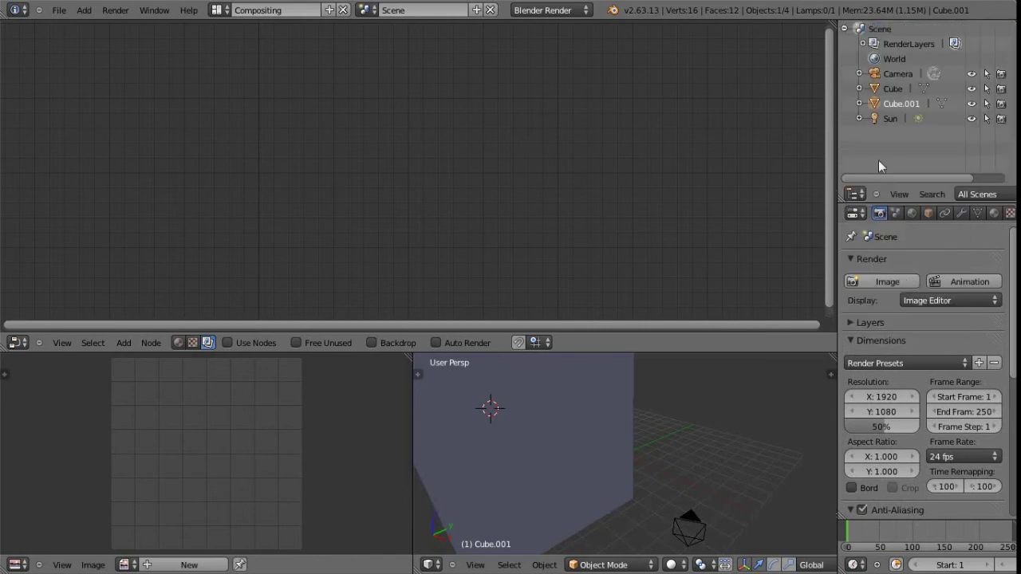
{"action": "right_click", "coordinate": [916, 194]}
{"action": "left_click", "coordinate": [915, 194]}
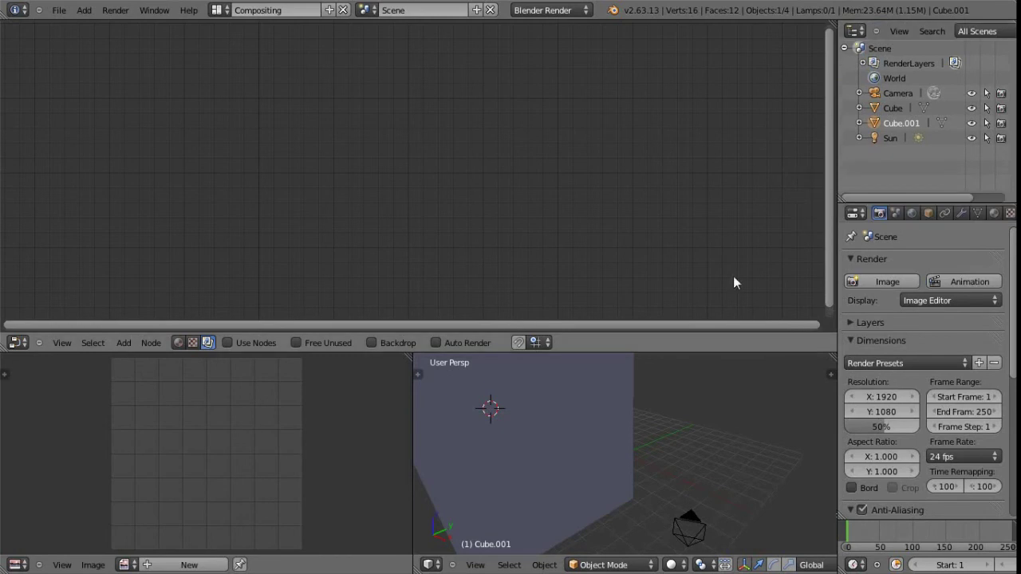
Turn the node editor into a 3D View, join the bottom areas, and make a Timeline.
{"action": "left_click", "coordinate": [19, 343]}
{"action": "left_click", "coordinate": [32, 329]}
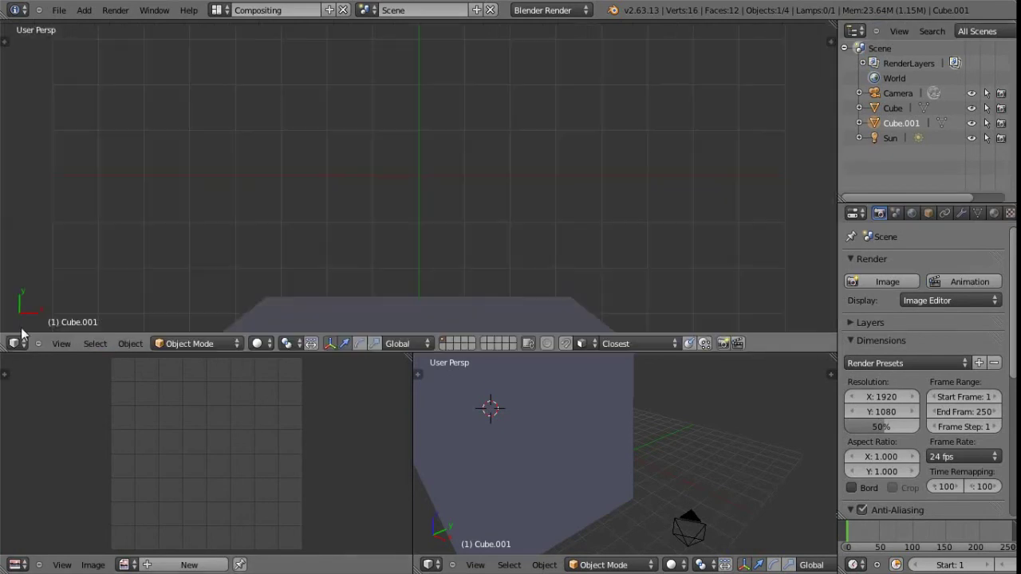
{"action": "left_click_drag", "start_coordinate": [625, 353], "coordinate": [518, 462]}
{"action": "left_click_drag", "start_coordinate": [431, 469], "coordinate": [392, 524]}
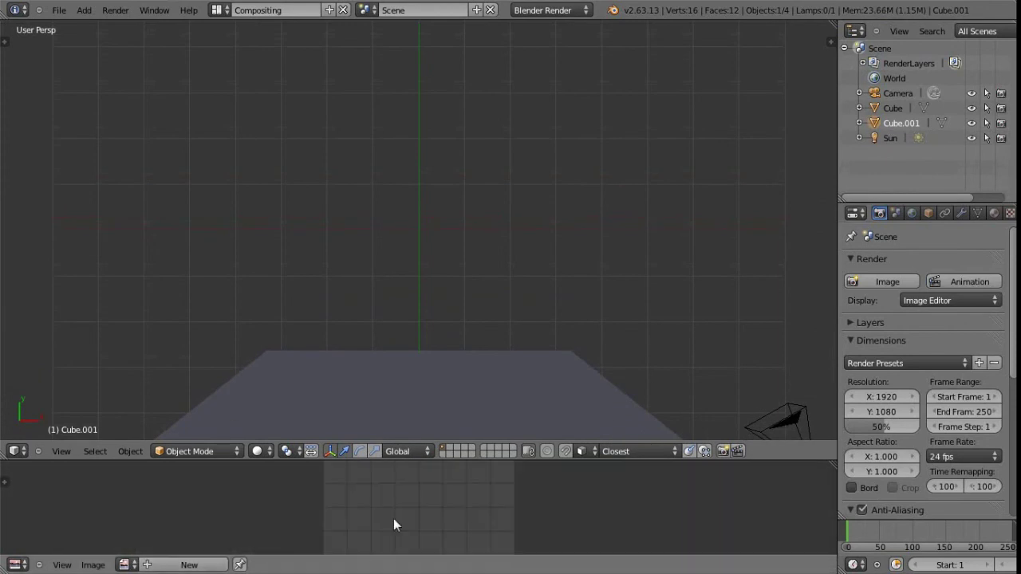
{"action": "left_click", "coordinate": [16, 564]}
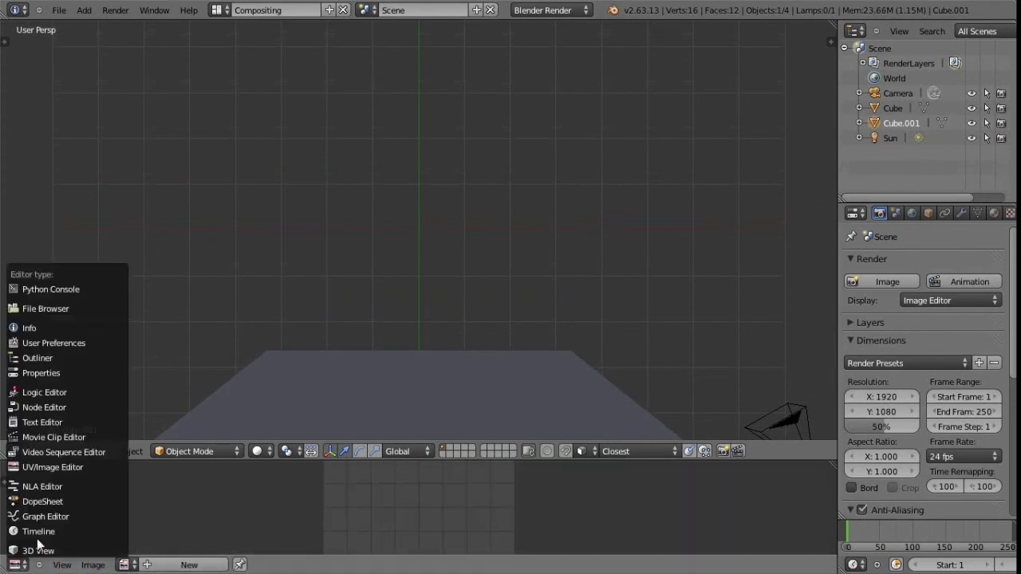
{"action": "left_click", "coordinate": [37, 531]}
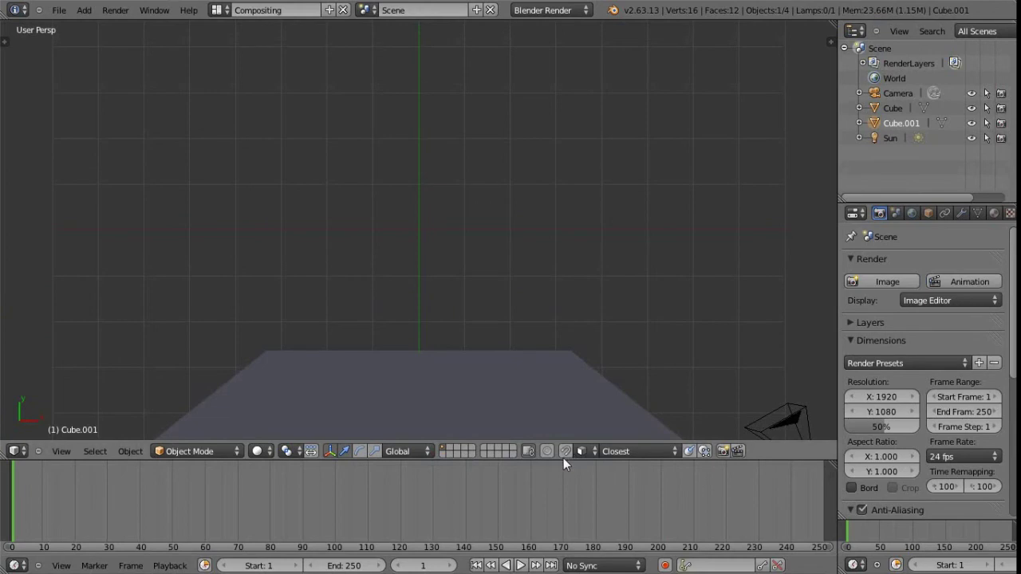
Enlarge the 3D view, show its tool shelf and transform panel, and widen the right column.
{"action": "left_click_drag", "start_coordinate": [553, 460], "coordinate": [551, 508]}
{"action": "mouse_move", "coordinate": [501, 263]}
{"action": "middle_mouse_down"}
{"action": "mouse_move", "coordinate": [460, 260]}
{"action": "mouse_move", "coordinate": [449, 272]}
{"action": "mouse_move", "coordinate": [471, 263]}
{"action": "middle_mouse_up"}
{"action": "scroll", "coordinate": [451, 274], "scroll_direction": "down", "scroll_amount": 4}
{"action": "key", "text": "n"}
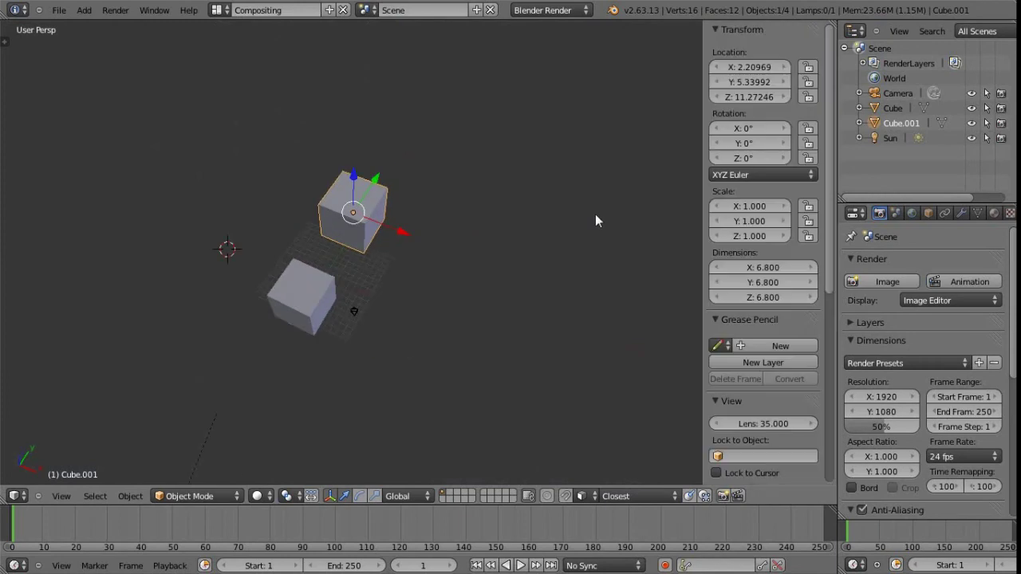
{"action": "key", "text": "t"}
{"action": "scroll", "coordinate": [455, 291], "scroll_direction": "up", "scroll_amount": 1}
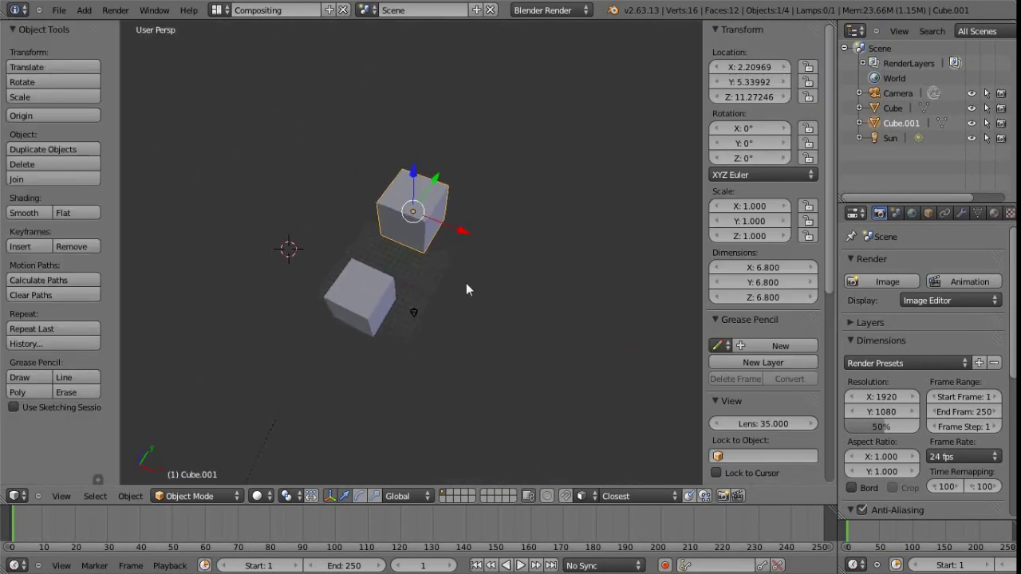
{"action": "middle_click_drag", "start_coordinate": [467, 284], "coordinate": [455, 300], "text": "shift"}
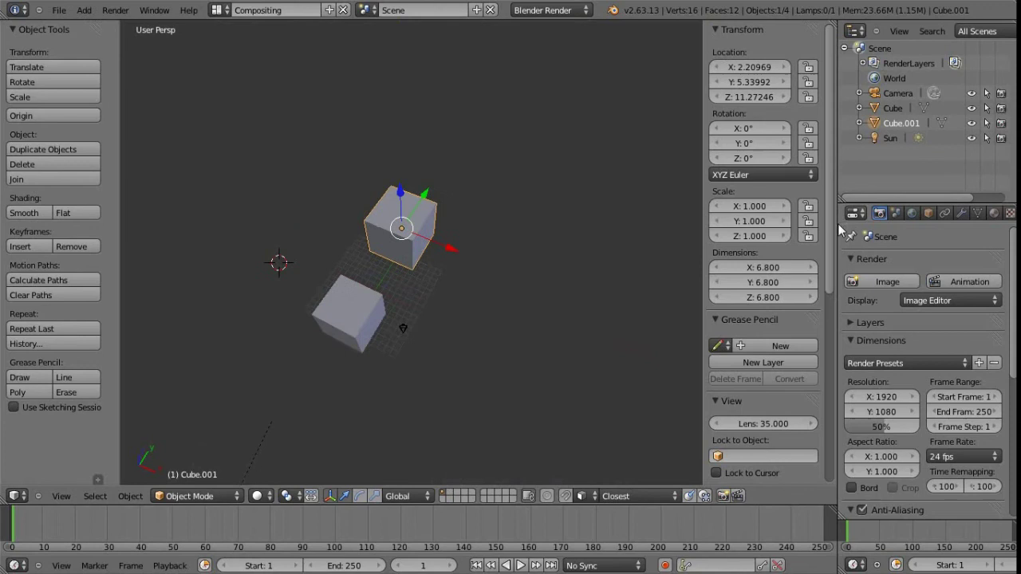
{"action": "left_click_drag", "start_coordinate": [839, 231], "coordinate": [743, 231]}
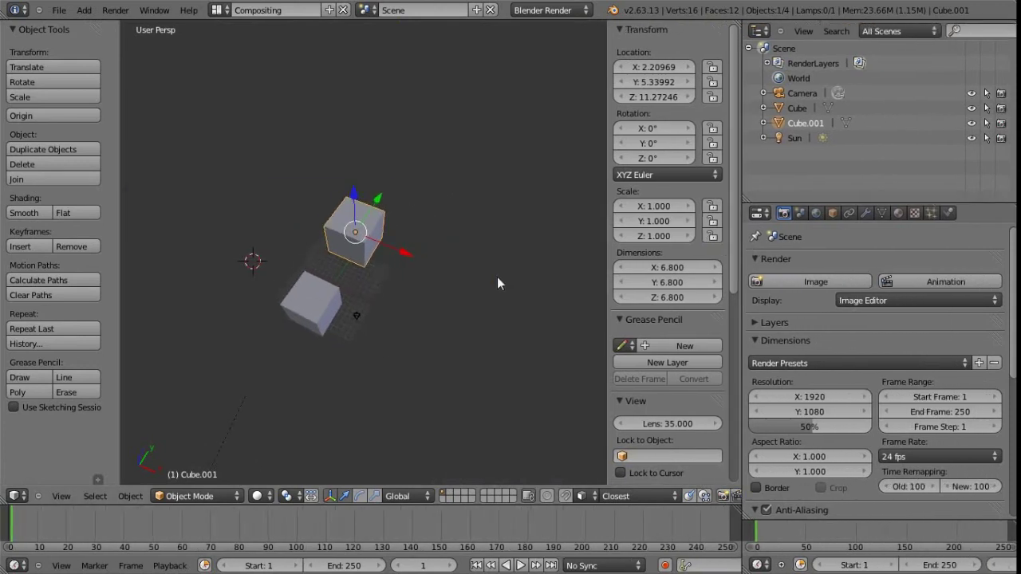
Glance at Maya's display options, then return to Blender.
{"action": "key", "text": "alt+Tab"}
{"action": "mouse_move", "coordinate": [747, 191]}
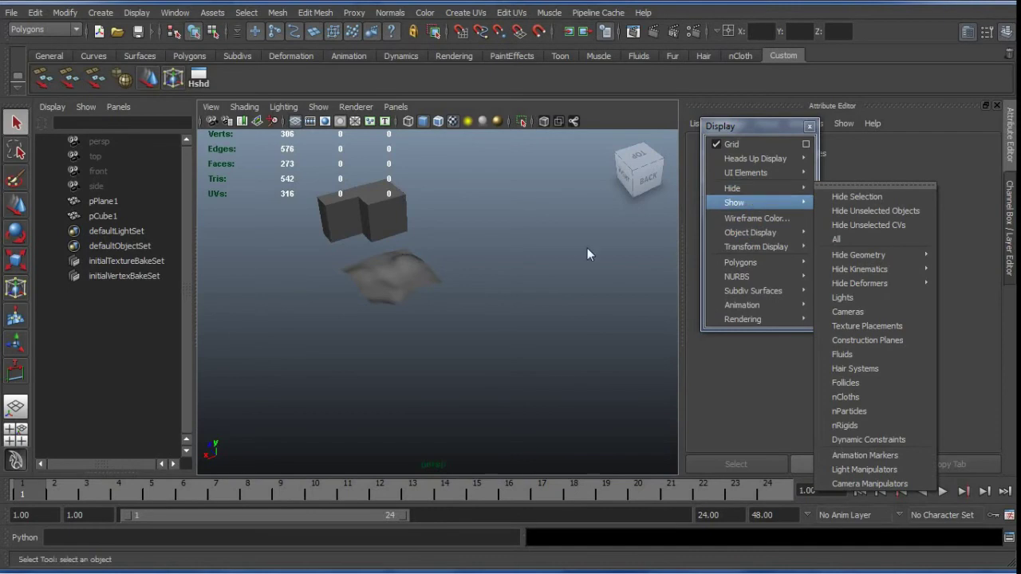
{"action": "key", "text": "alt+Tab"}
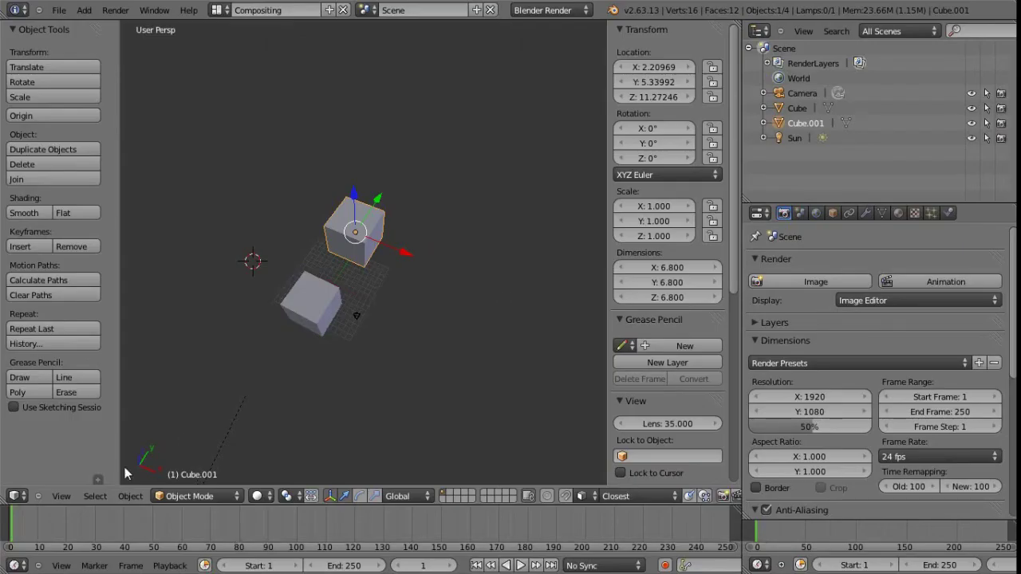
{"action": "left_click", "coordinate": [130, 496]}
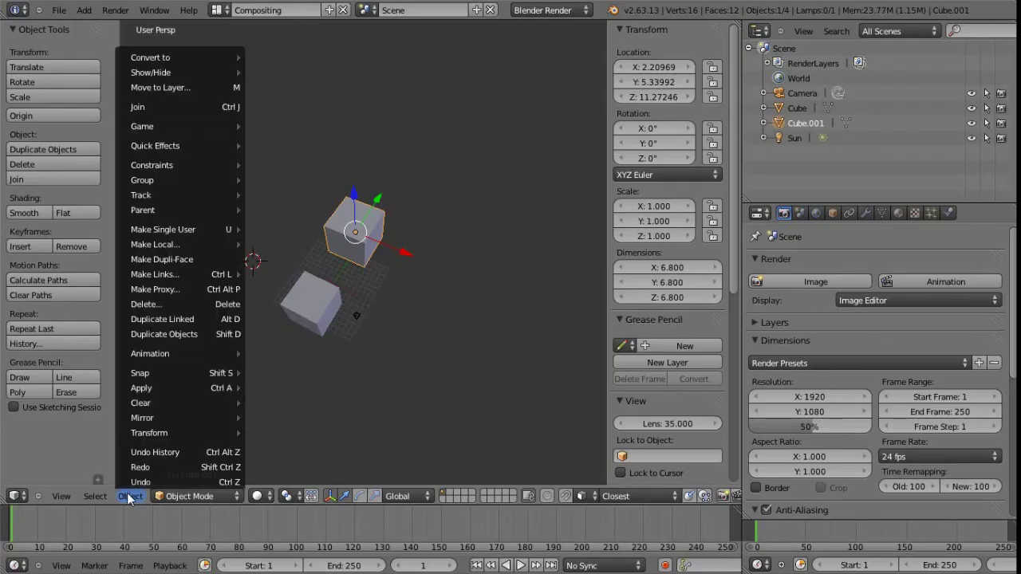
{"action": "mouse_move", "coordinate": [173, 72]}
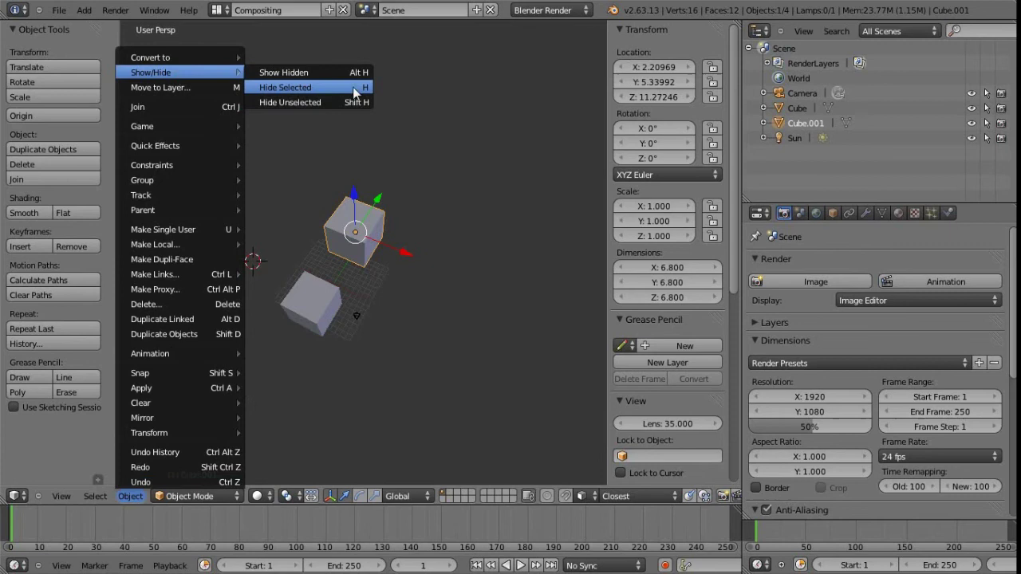
{"action": "left_click", "coordinate": [308, 75]}
{"action": "scroll", "coordinate": [387, 312], "scroll_direction": "up", "scroll_amount": 6}
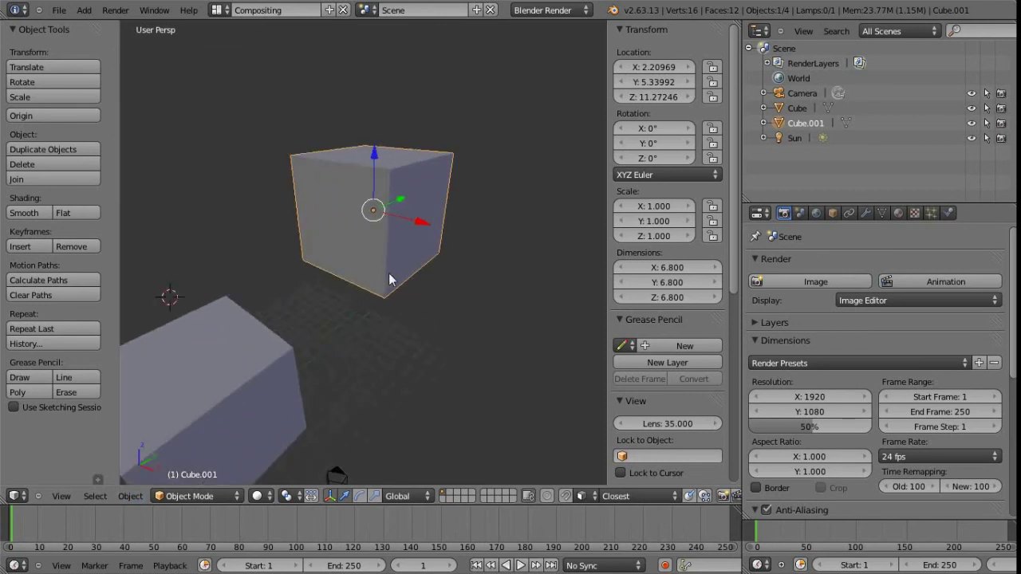
{"action": "scroll", "coordinate": [387, 305], "scroll_direction": "down", "scroll_amount": 3}
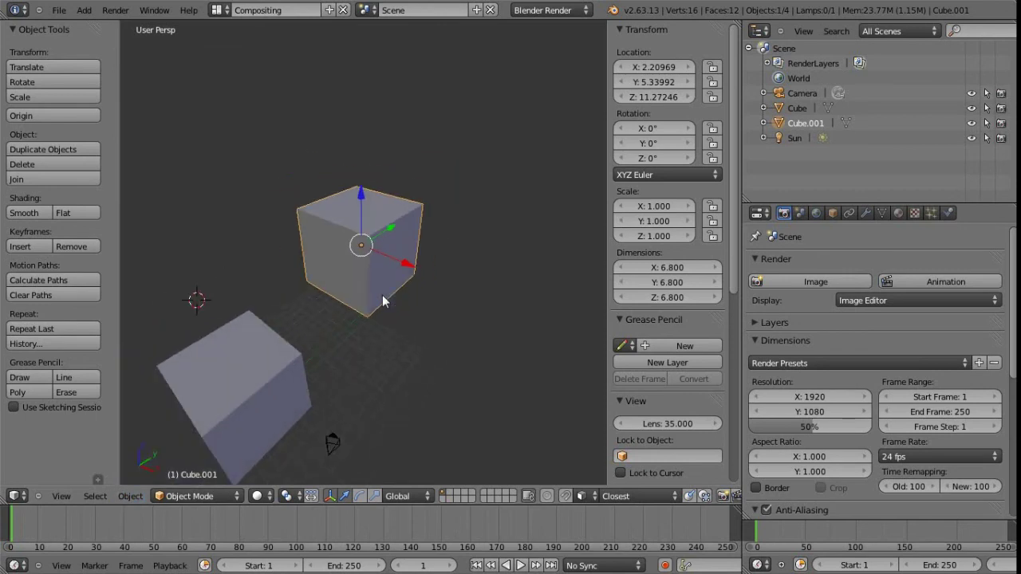
{"action": "key", "text": "h"}
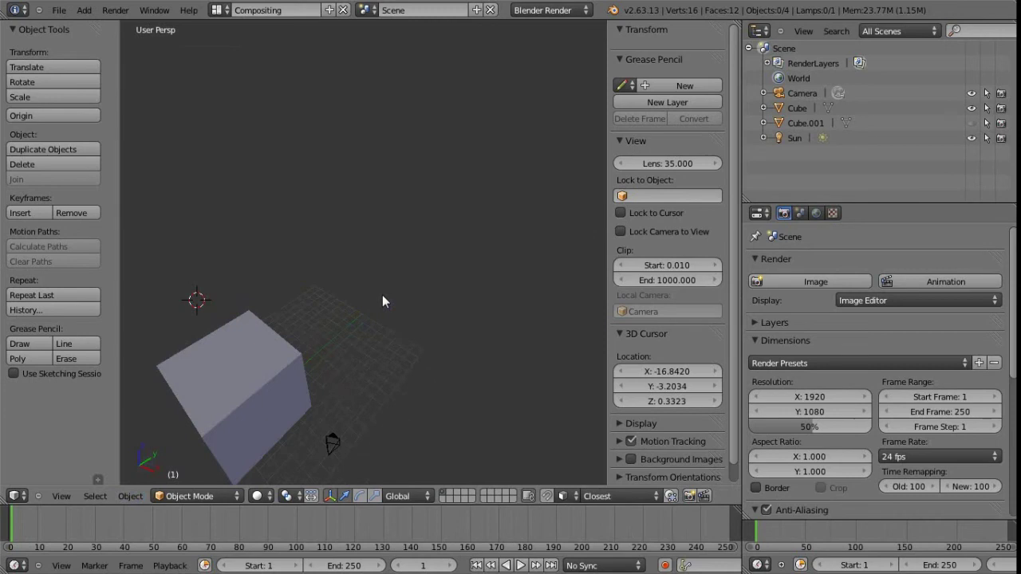
{"action": "key", "text": "alt+h"}
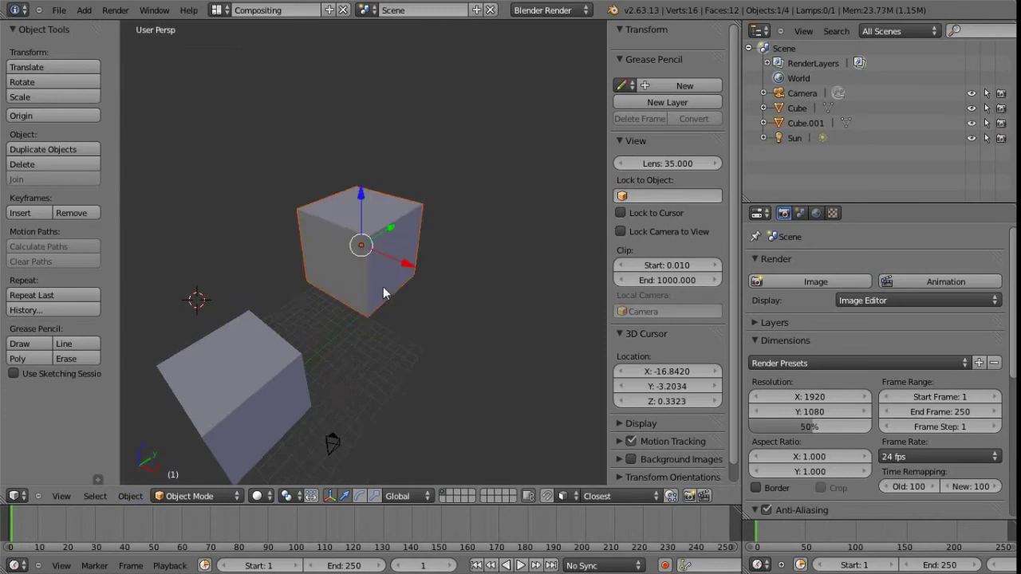
{"action": "key", "text": "Tab"}
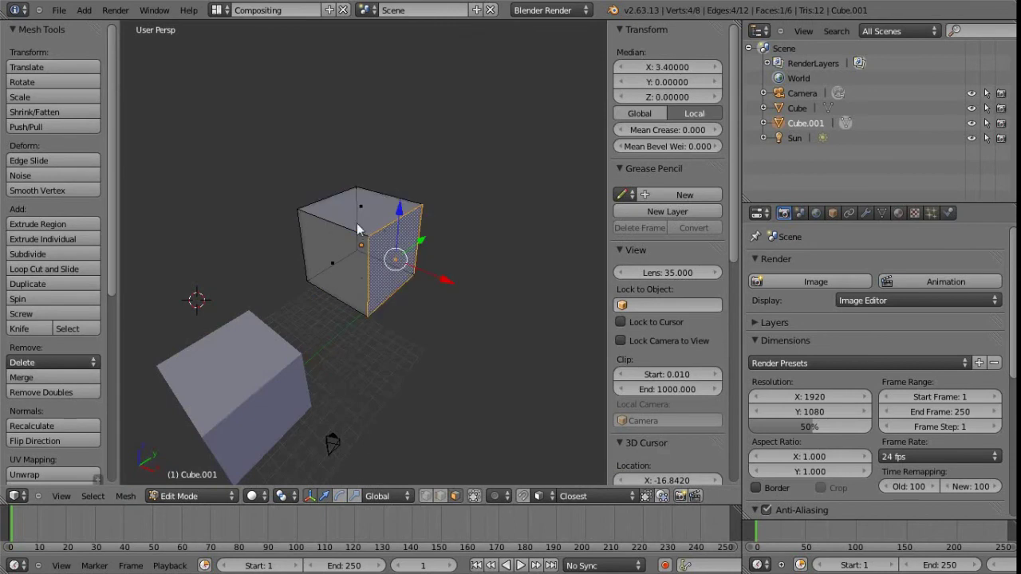
{"action": "mouse_move", "coordinate": [417, 307]}
{"action": "middle_mouse_down"}
{"action": "mouse_move", "coordinate": [379, 334]}
{"action": "mouse_move", "coordinate": [424, 300]}
{"action": "mouse_move", "coordinate": [415, 305]}
{"action": "middle_mouse_up"}
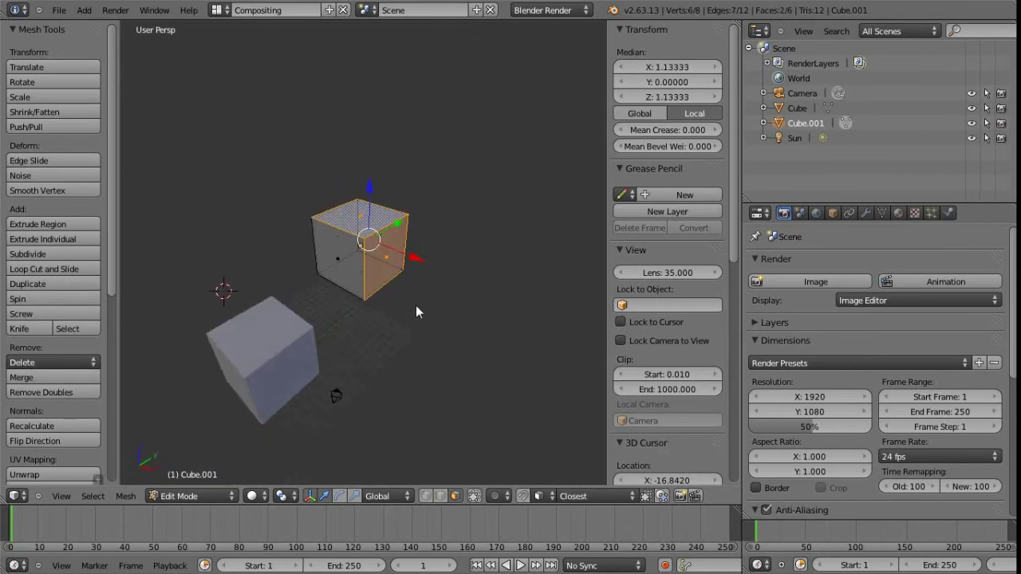
{"action": "key", "text": "x"}
{"action": "left_click", "coordinate": [399, 297]}
{"action": "mouse_move", "coordinate": [367, 283]}
{"action": "middle_mouse_down"}
{"action": "mouse_move", "coordinate": [289, 305]}
{"action": "mouse_move", "coordinate": [335, 240]}
{"action": "mouse_move", "coordinate": [385, 224]}
{"action": "mouse_move", "coordinate": [370, 315]}
{"action": "mouse_move", "coordinate": [370, 294]}
{"action": "mouse_move", "coordinate": [371, 306]}
{"action": "mouse_move", "coordinate": [359, 299]}
{"action": "middle_mouse_up"}
{"action": "key", "text": "ctrl+z"}
{"action": "scroll", "coordinate": [354, 305], "scroll_direction": "down", "scroll_amount": 2}
{"action": "key", "text": "Tab"}
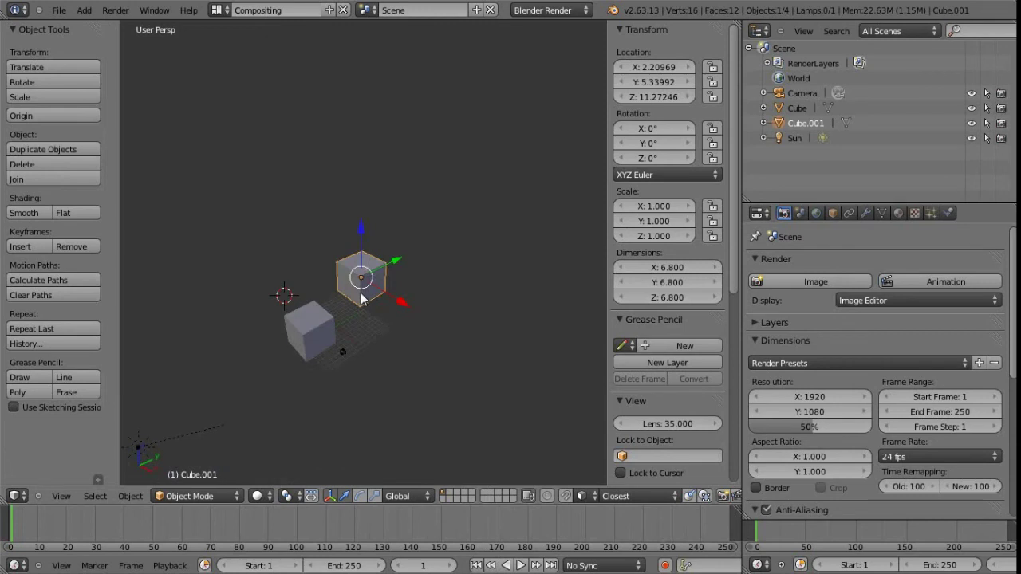
Switch to Maya and look through the Display menu's Object Display and Polygons submenus.
{"action": "key", "text": "alt+Tab"}
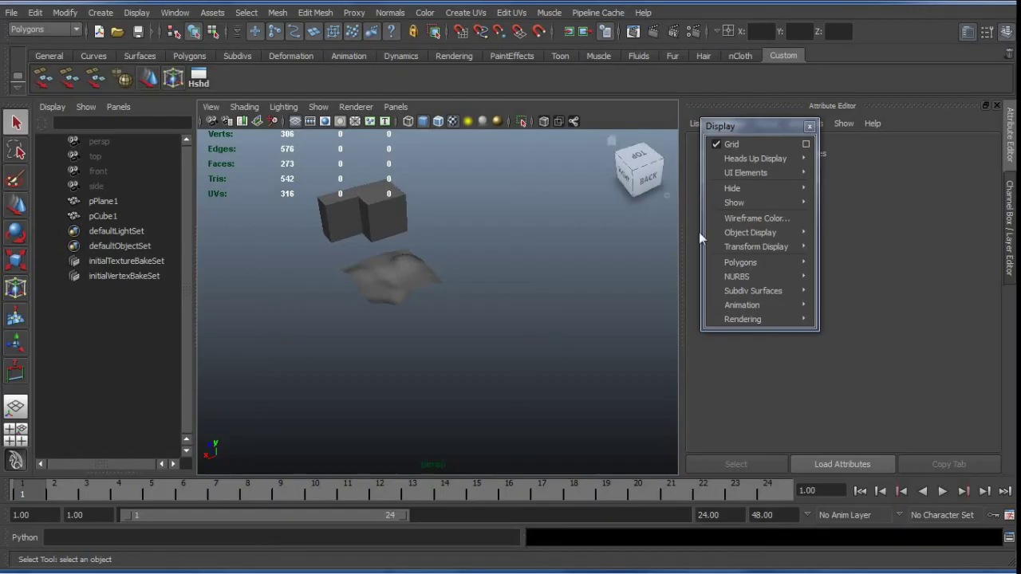
{"action": "mouse_move", "coordinate": [769, 234]}
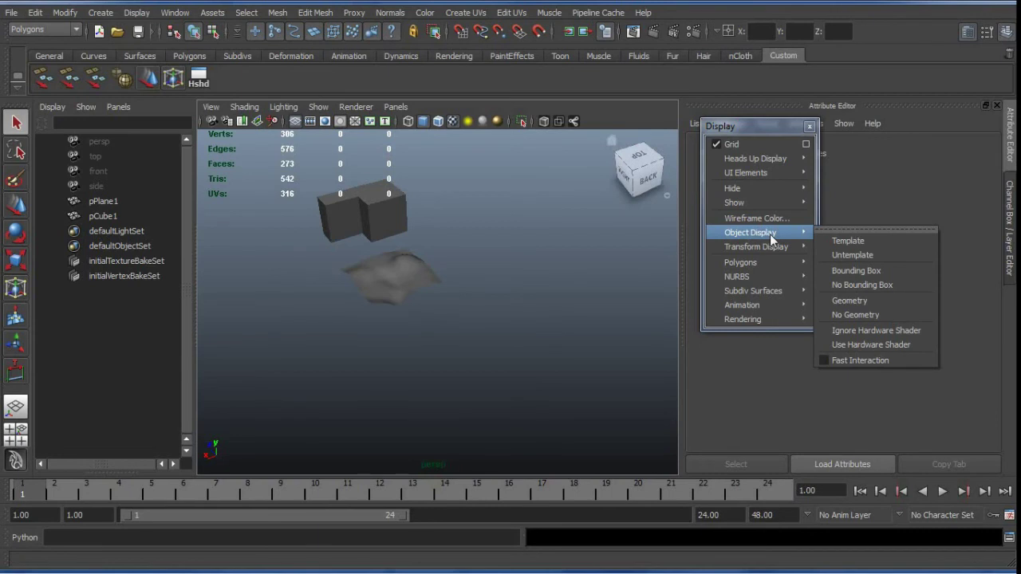
{"action": "mouse_move", "coordinate": [757, 261]}
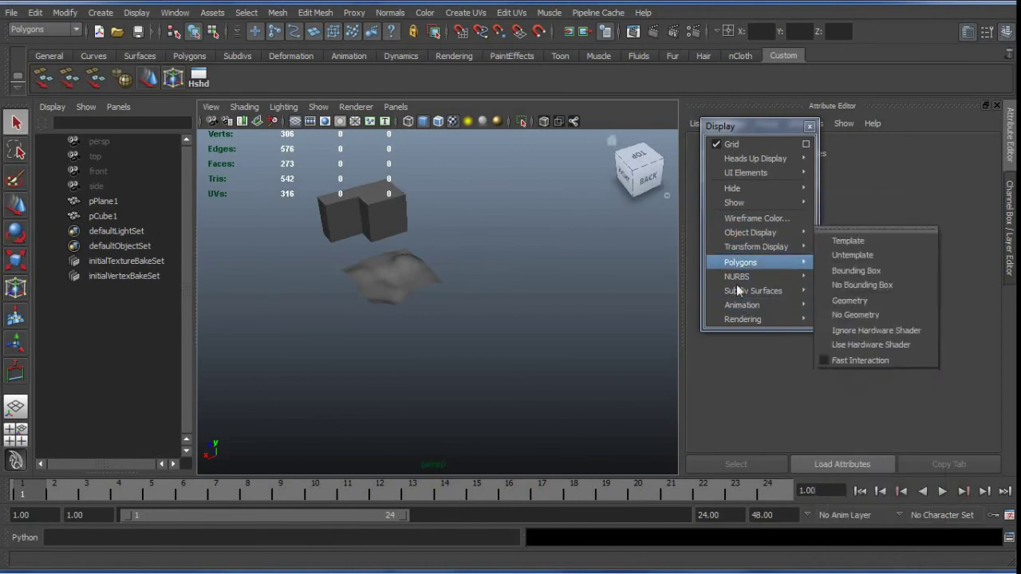
{"action": "mouse_move", "coordinate": [754, 311]}
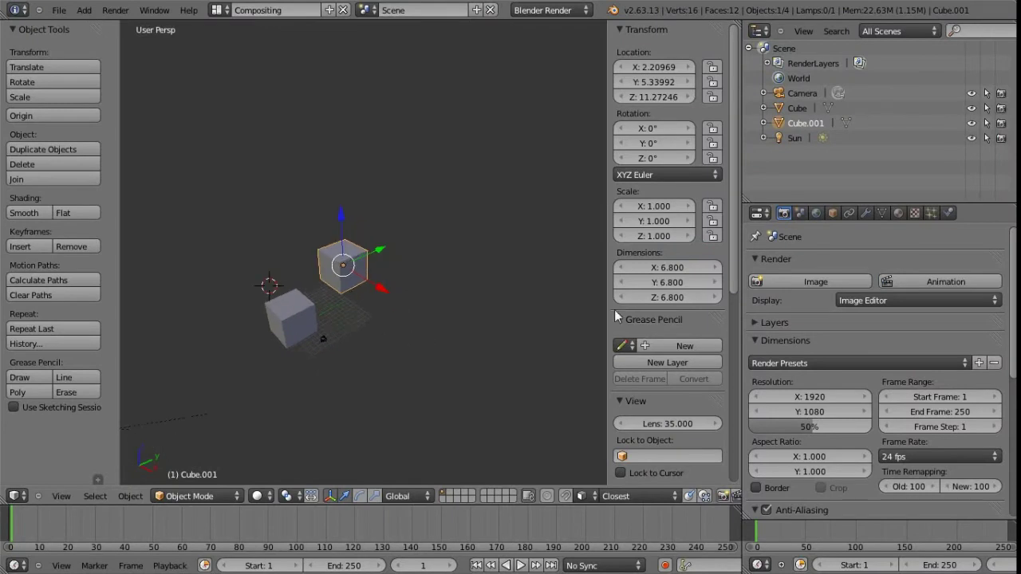
Expand the Display section in the 3D viewport's N-panel sidebar.
{"action": "scroll", "coordinate": [665, 292], "scroll_direction": "down", "scroll_amount": 2}
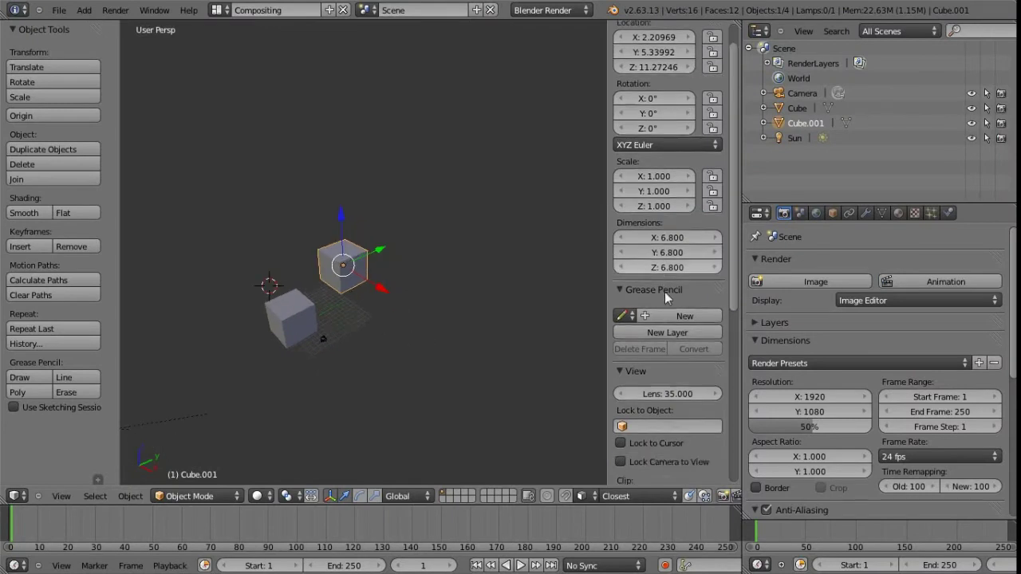
{"action": "scroll", "coordinate": [664, 292], "scroll_direction": "down", "scroll_amount": 8}
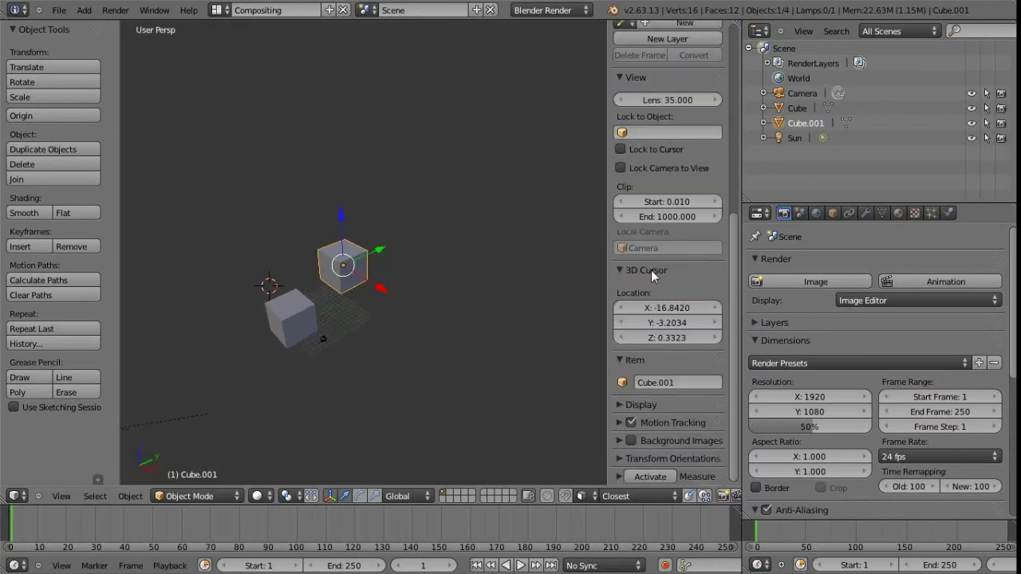
{"action": "left_click", "coordinate": [641, 404]}
{"action": "scroll", "coordinate": [652, 374], "scroll_direction": "down", "scroll_amount": 7}
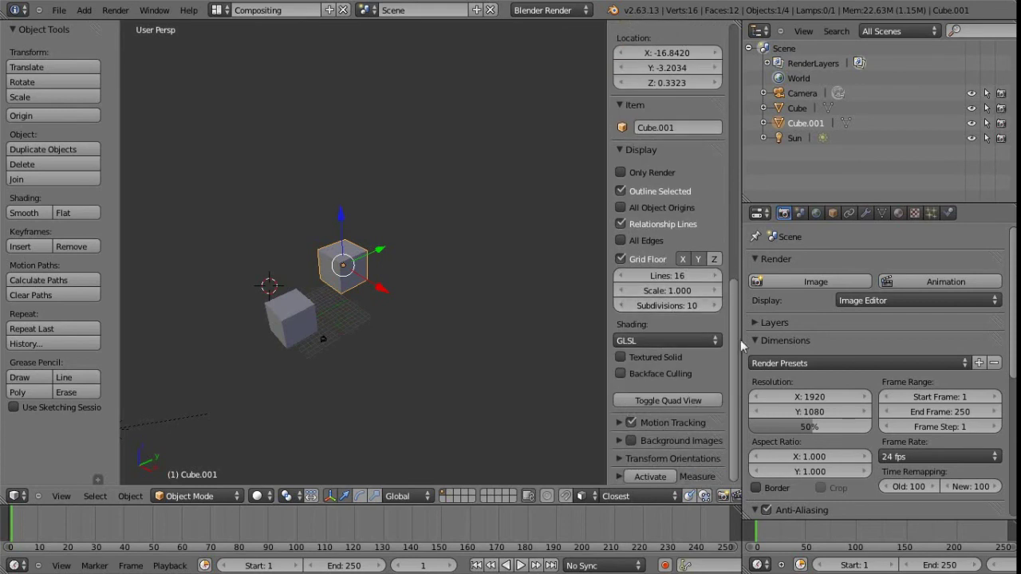
Show Cube.001's Object properties in a taller editor, scrolled down to its Display panel.
{"action": "left_click", "coordinate": [830, 214]}
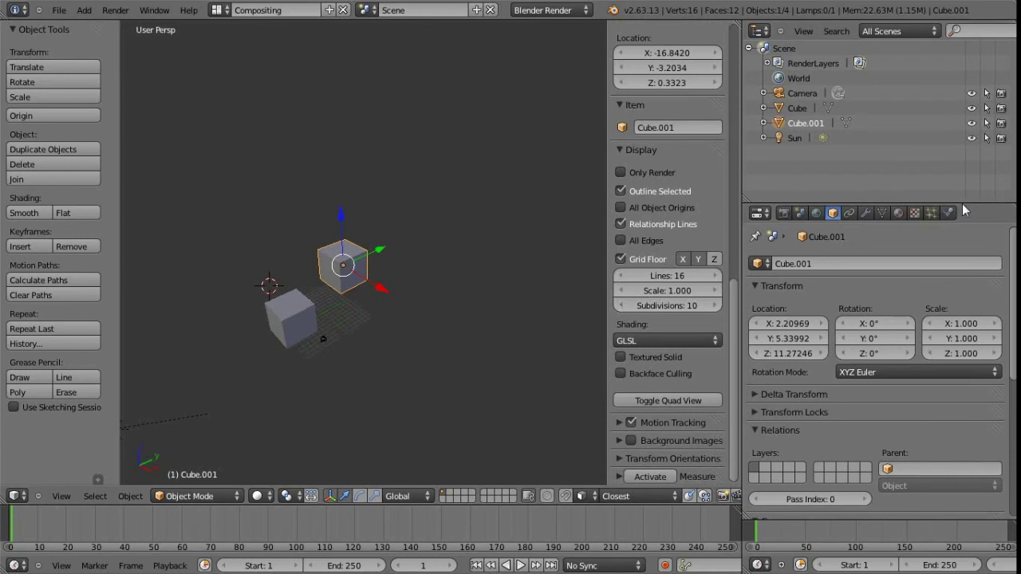
{"action": "left_click_drag", "start_coordinate": [964, 205], "coordinate": [949, 125]}
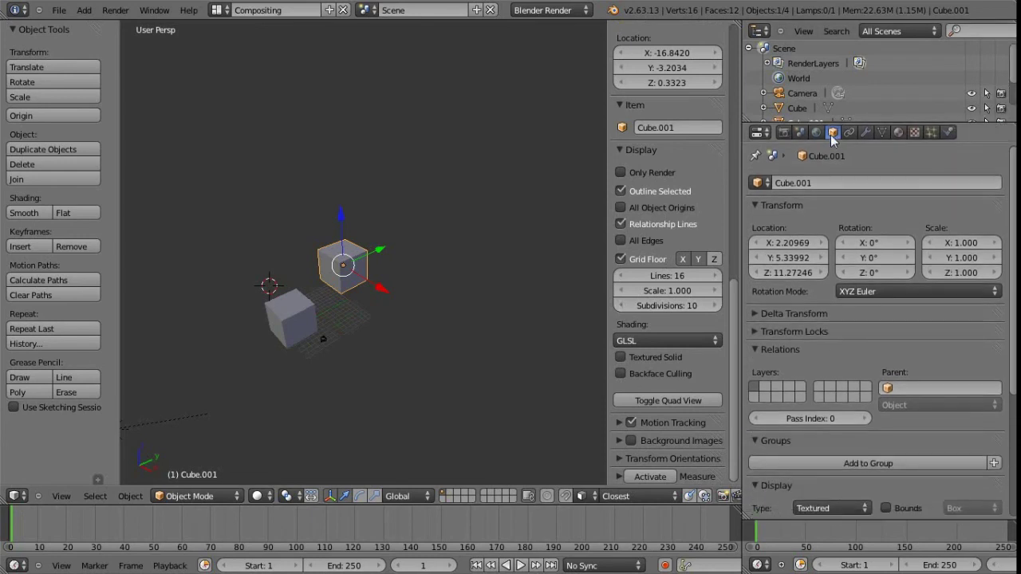
{"action": "scroll", "coordinate": [790, 373], "scroll_direction": "down", "scroll_amount": 5}
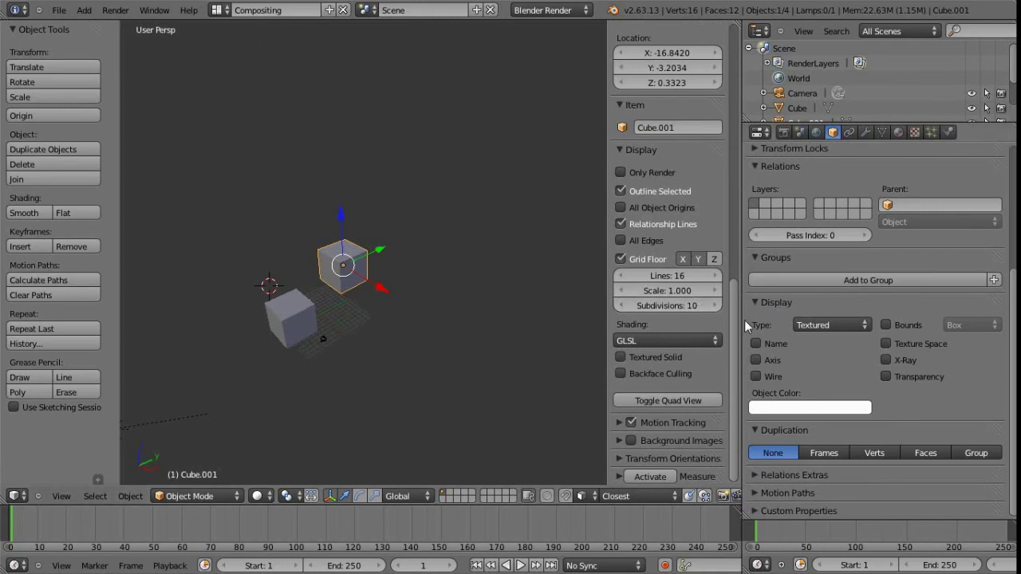
Toggle Cube.001's Wire overlay on and off, then set its maximum draw type to Wire.
{"action": "left_click", "coordinate": [756, 376]}
{"action": "left_click", "coordinate": [758, 380]}
{"action": "left_click", "coordinate": [845, 325]}
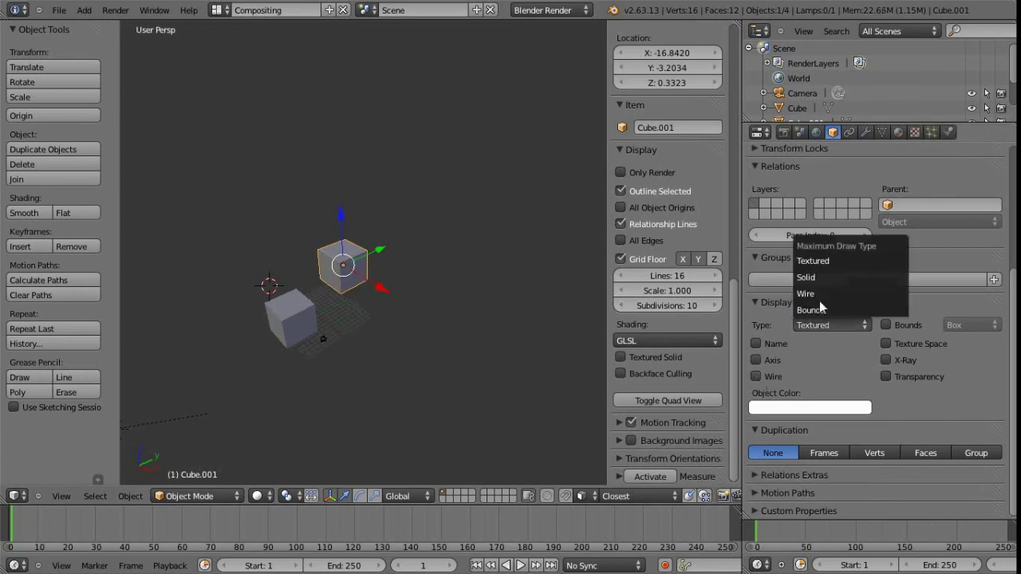
{"action": "left_click", "coordinate": [836, 294]}
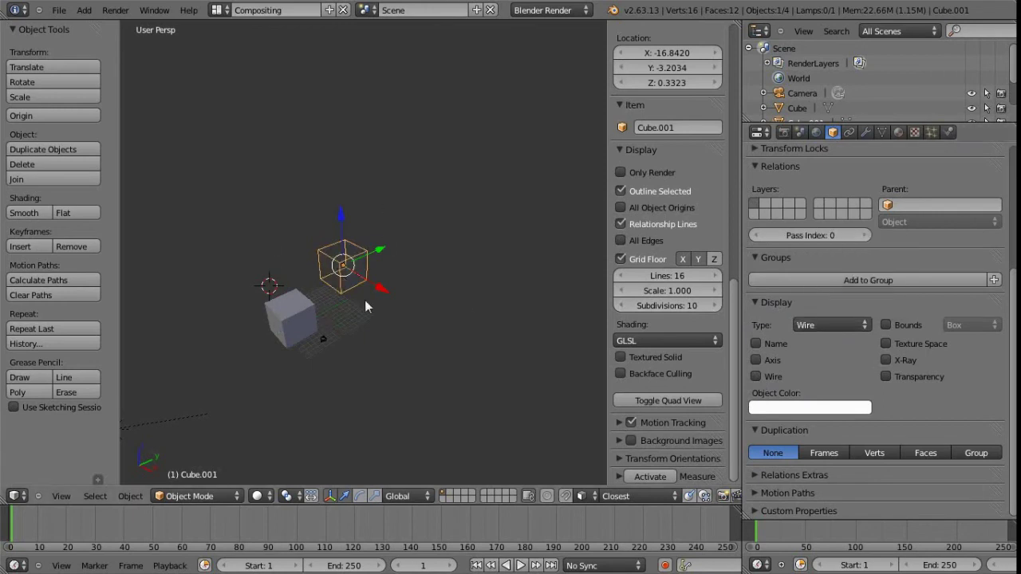
Change Cube.001's maximum draw type from Wire to Solid.
{"action": "left_click", "coordinate": [828, 325]}
{"action": "left_click", "coordinate": [816, 323]}
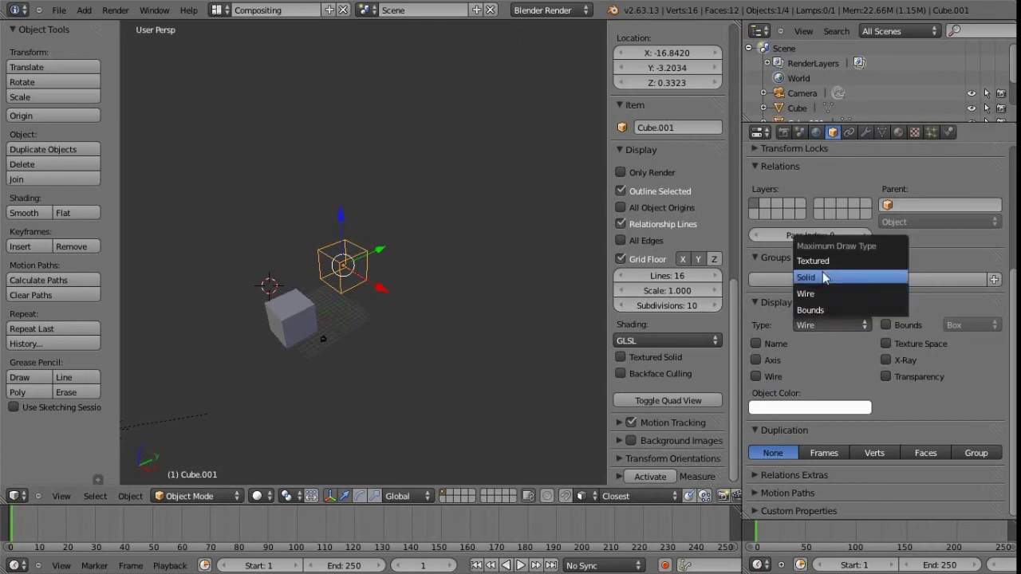
{"action": "left_click", "coordinate": [823, 274]}
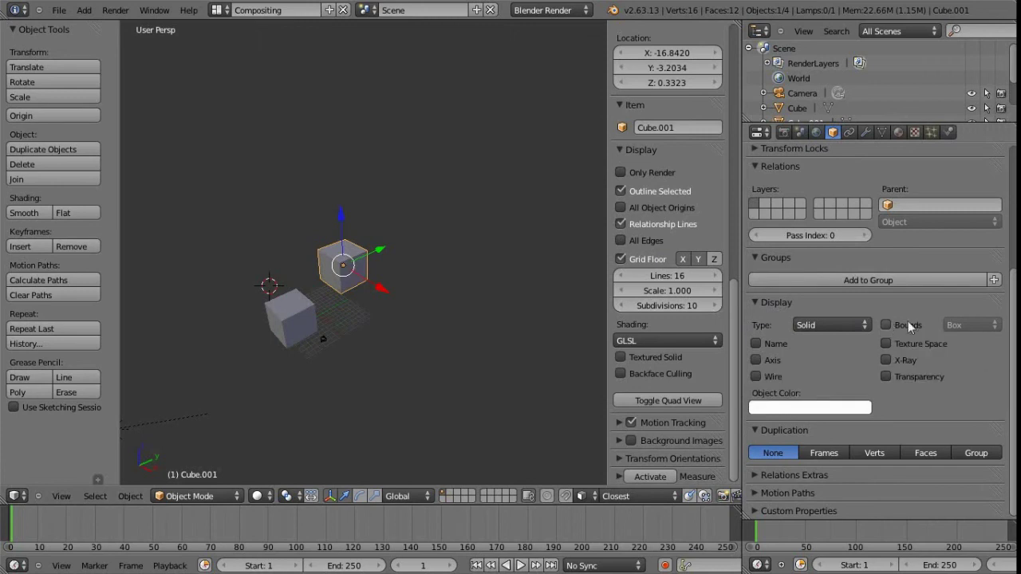
{"action": "left_click", "coordinate": [621, 173]}
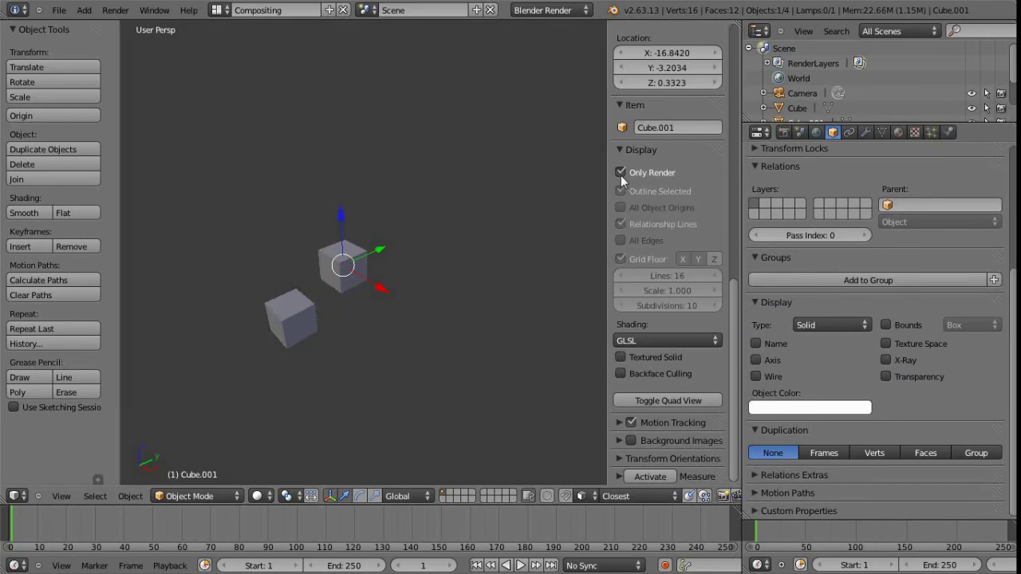
{"action": "left_click", "coordinate": [621, 173]}
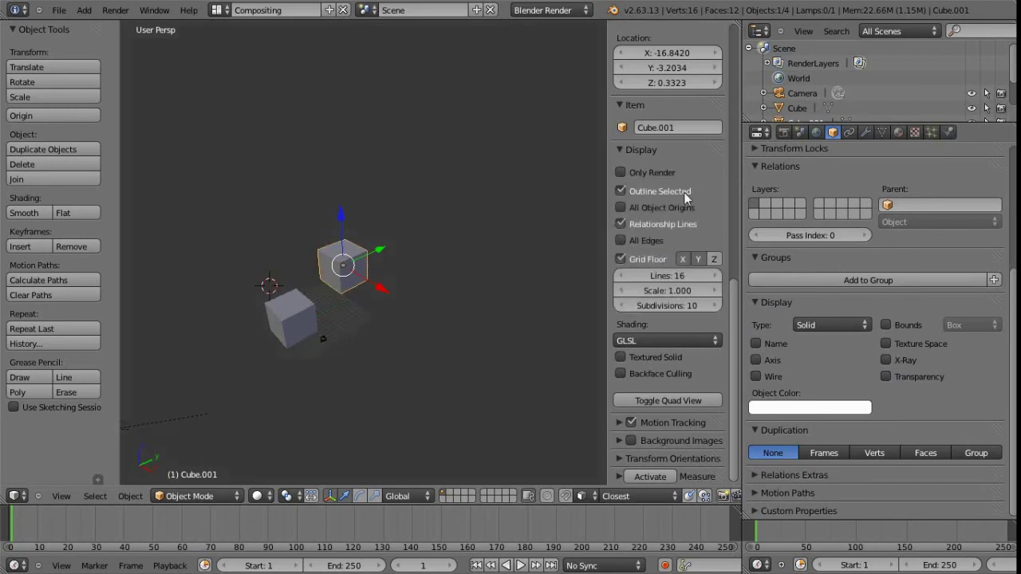
{"action": "left_click", "coordinate": [627, 210]}
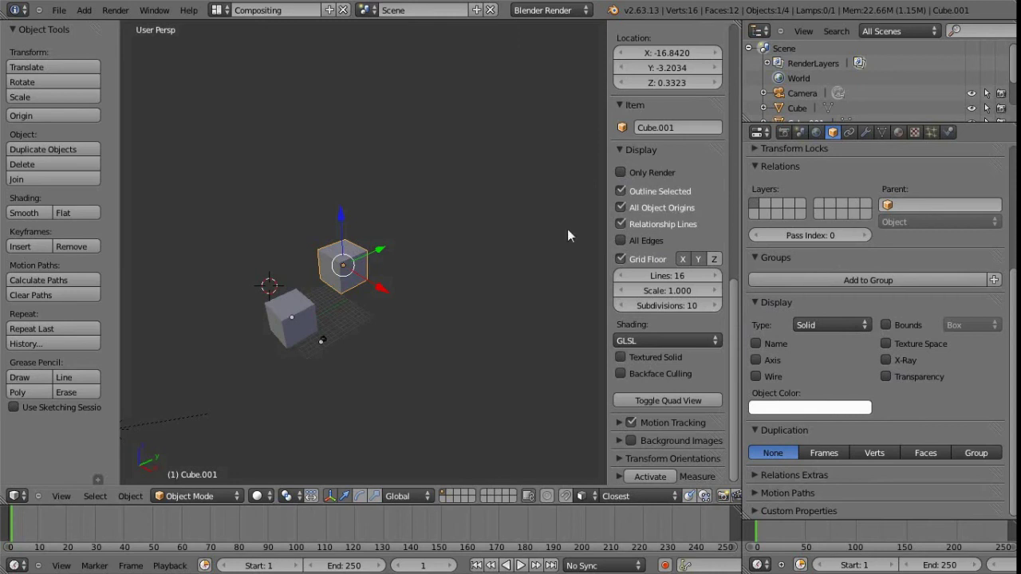
{"action": "left_click", "coordinate": [621, 208]}
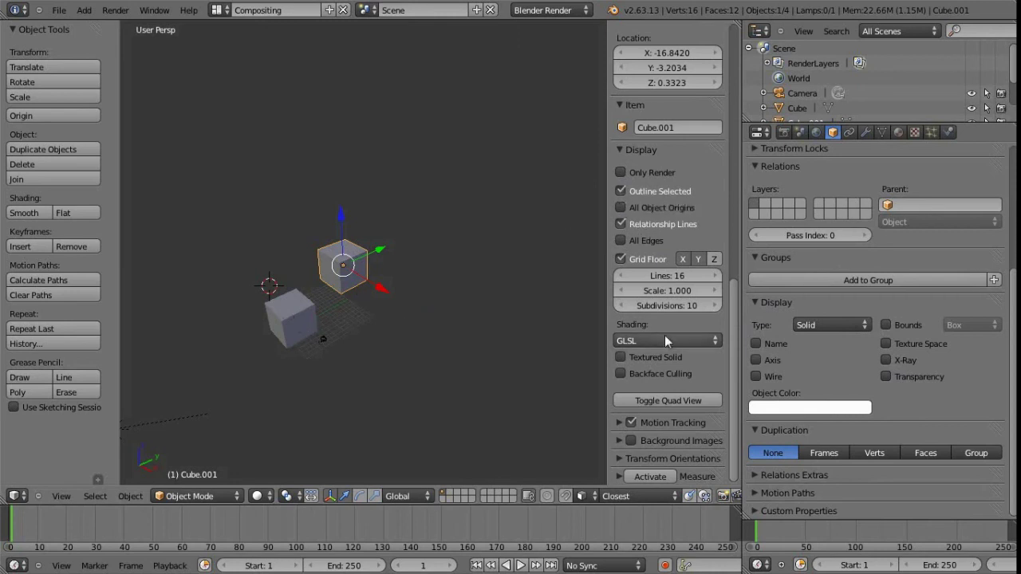
{"action": "middle_click_drag", "start_coordinate": [342, 337], "coordinate": [337, 312], "text": "shift"}
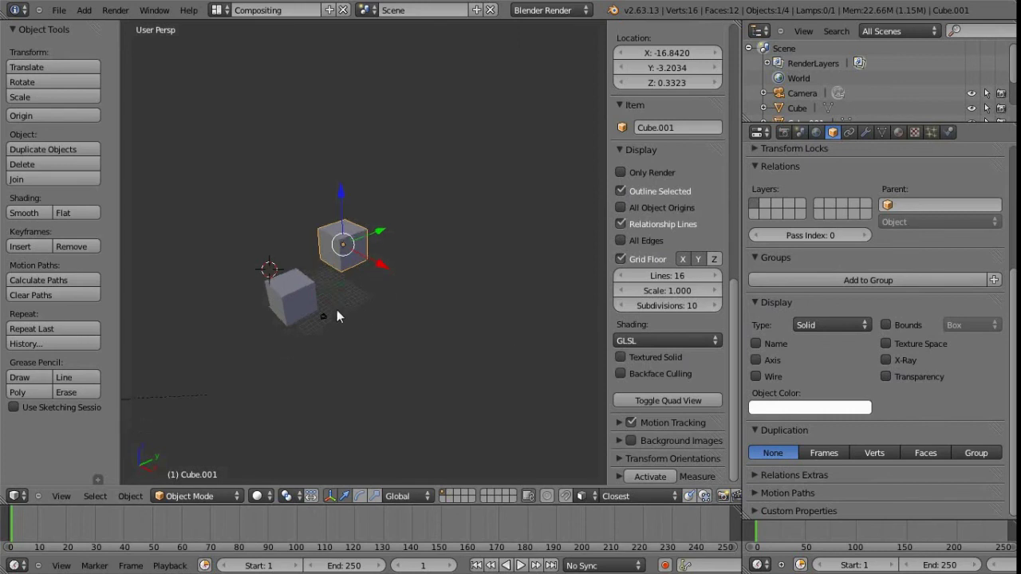
{"action": "scroll", "coordinate": [365, 278], "scroll_direction": "up", "scroll_amount": 5}
{"action": "scroll", "coordinate": [363, 272], "scroll_direction": "down", "scroll_amount": 2}
{"action": "scroll", "coordinate": [373, 340], "scroll_direction": "up", "scroll_amount": 1}
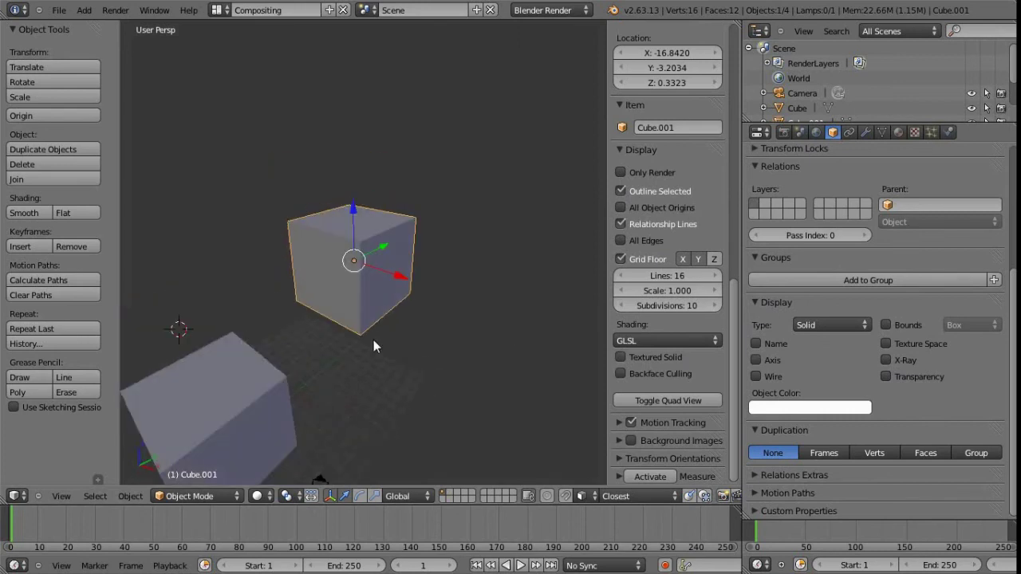
{"action": "scroll", "coordinate": [495, 287], "scroll_direction": "down", "scroll_amount": 3}
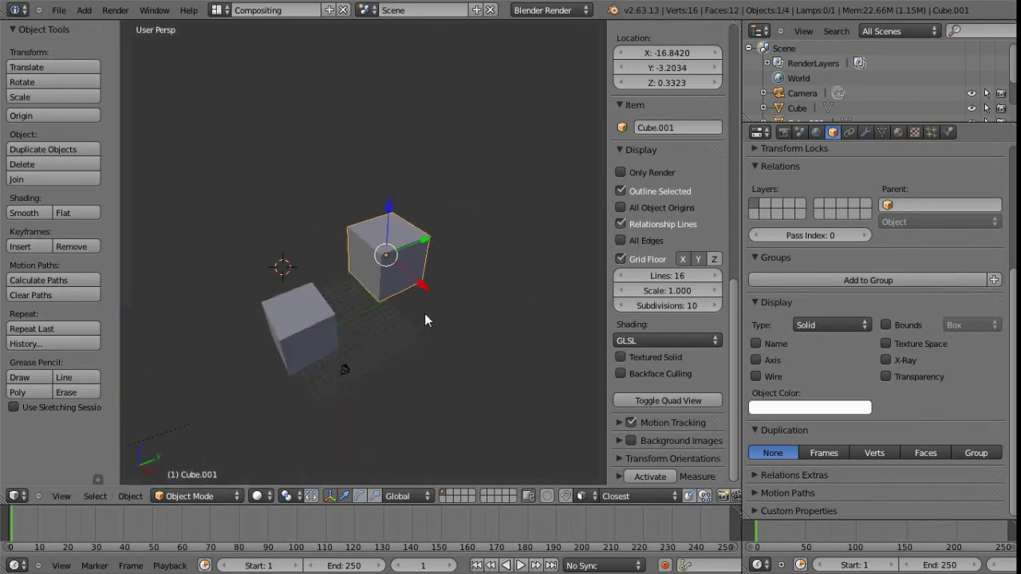
{"action": "mouse_move", "coordinate": [425, 313]}
{"action": "middle_mouse_down"}
{"action": "mouse_move", "coordinate": [383, 323]}
{"action": "mouse_move", "coordinate": [432, 325]}
{"action": "middle_mouse_up"}
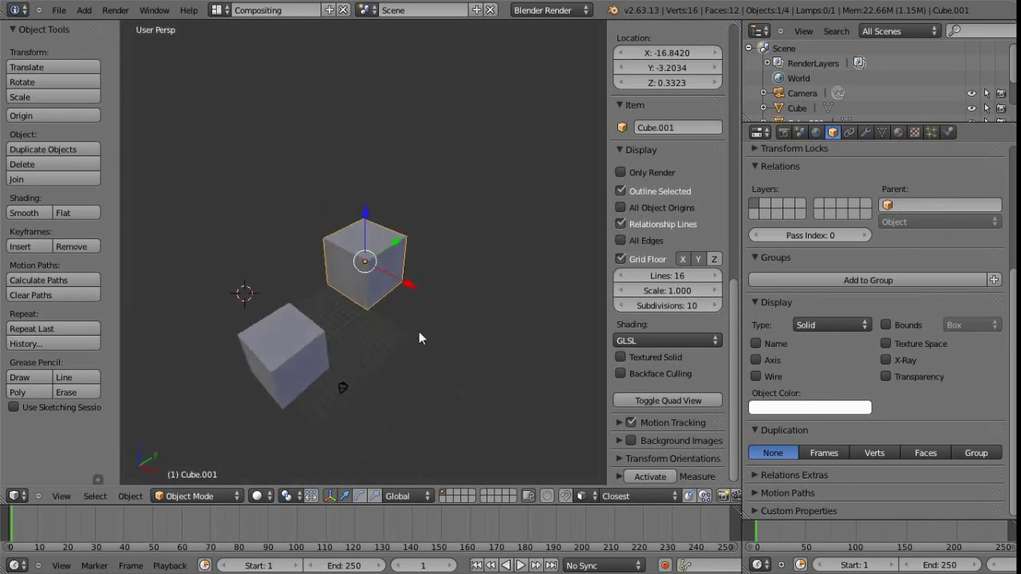
In Edit Mode, select the cube's right face and flip its normal.
{"action": "key", "text": "Tab"}
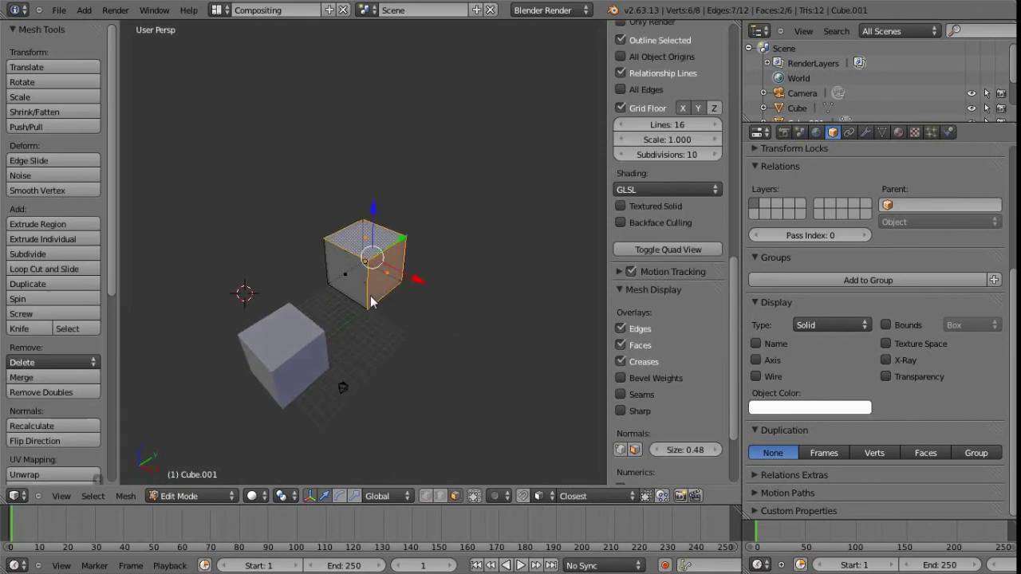
{"action": "right_click", "coordinate": [384, 287]}
{"action": "mouse_move", "coordinate": [382, 323]}
{"action": "middle_mouse_down"}
{"action": "mouse_move", "coordinate": [377, 338]}
{"action": "mouse_move", "coordinate": [385, 328]}
{"action": "middle_mouse_up"}
{"action": "scroll", "coordinate": [385, 329], "scroll_direction": "up", "scroll_amount": 1}
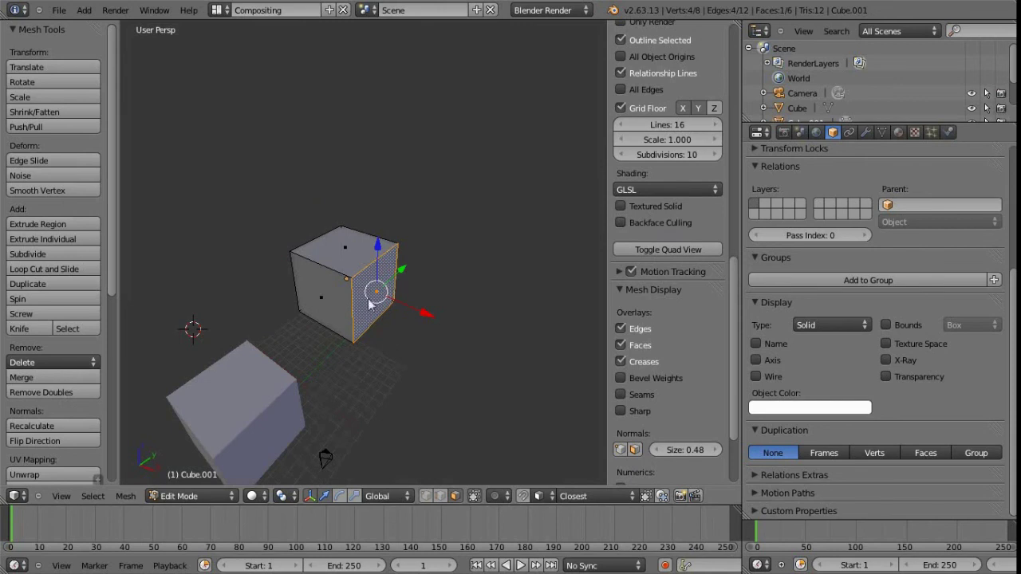
{"action": "key", "text": "ctrl+f"}
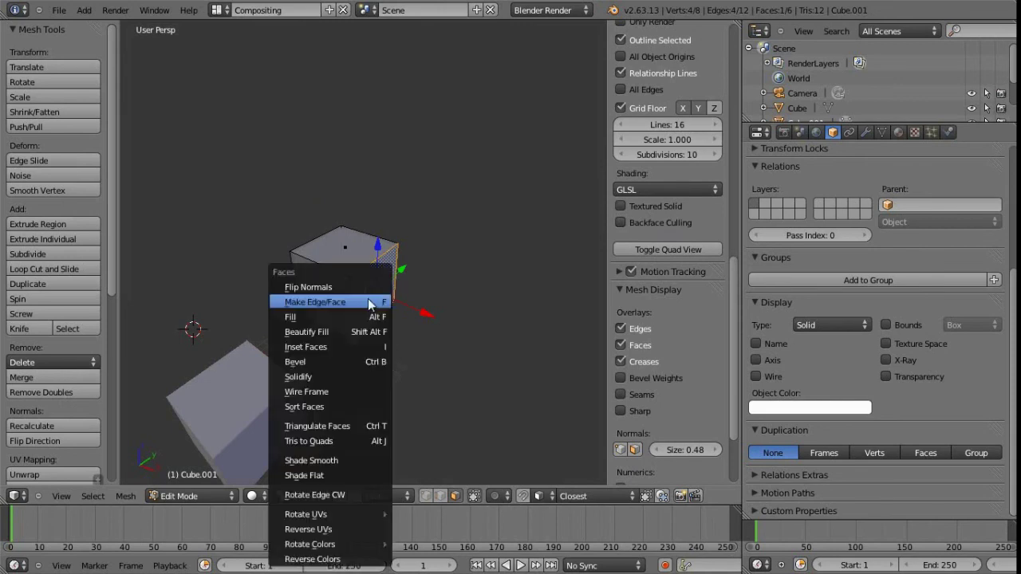
{"action": "left_click", "coordinate": [316, 288]}
Enable Backface Culling in the sidebar so the flipped face disappears.
{"action": "middle_click_drag", "start_coordinate": [386, 356], "coordinate": [379, 330]}
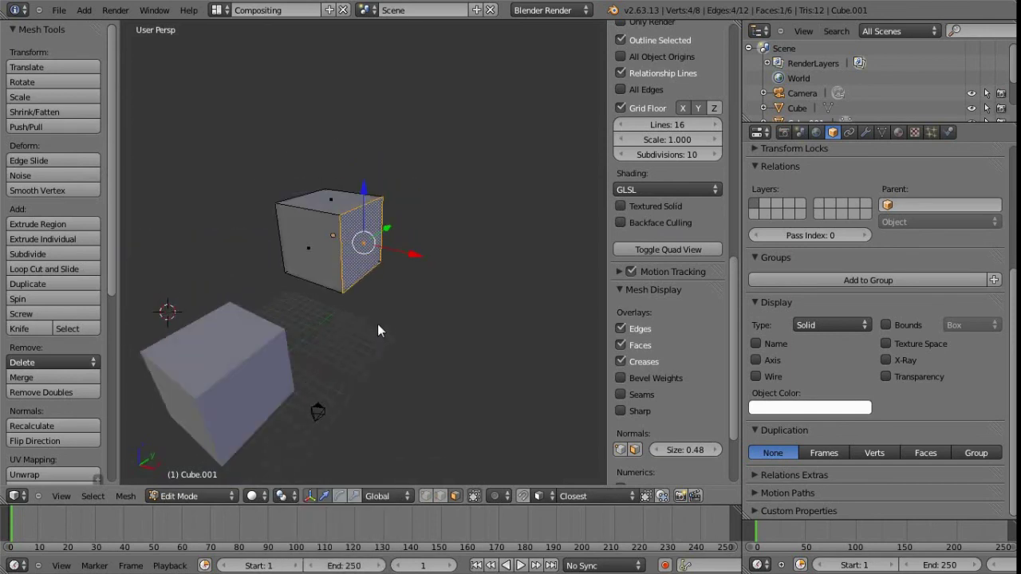
{"action": "left_click", "coordinate": [622, 223]}
{"action": "middle_click_drag", "start_coordinate": [490, 285], "coordinate": [366, 332]}
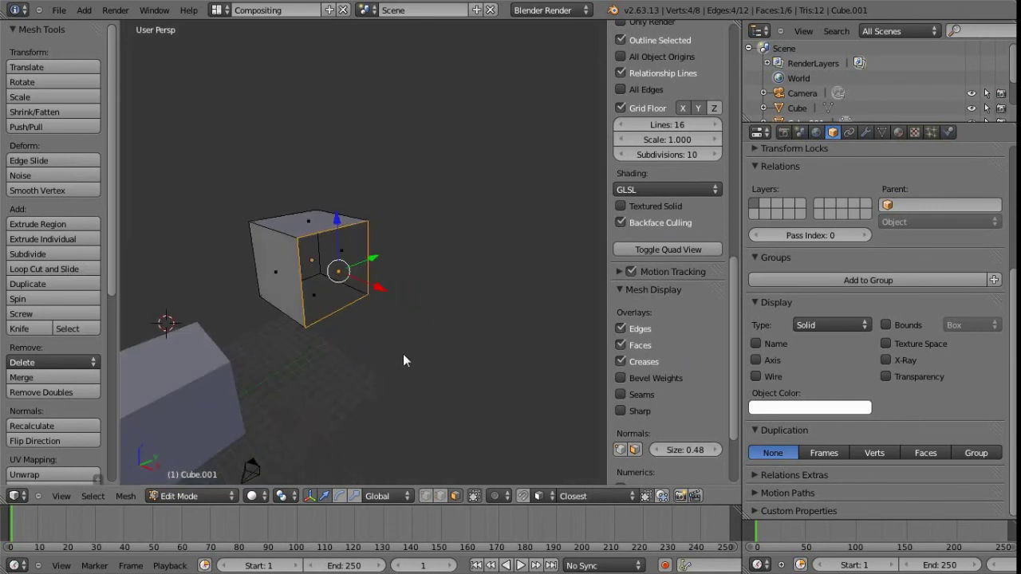
Box-select the cube's faces and untick Backface Culling so the flipped face draws again.
{"action": "key", "text": "b"}
{"action": "left_click_drag", "start_coordinate": [458, 361], "coordinate": [190, 153]}
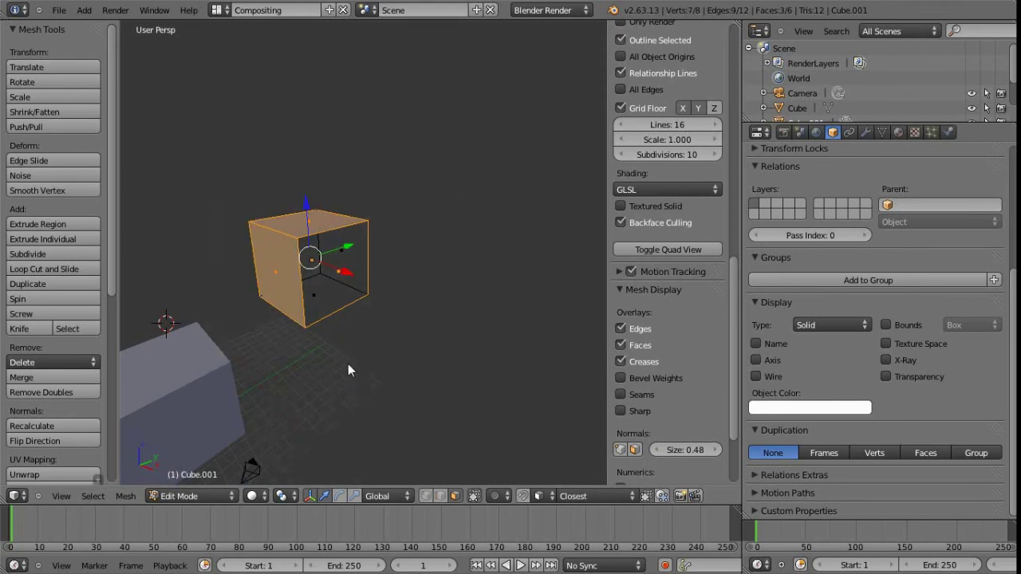
{"action": "middle_click_drag", "start_coordinate": [349, 369], "coordinate": [360, 343]}
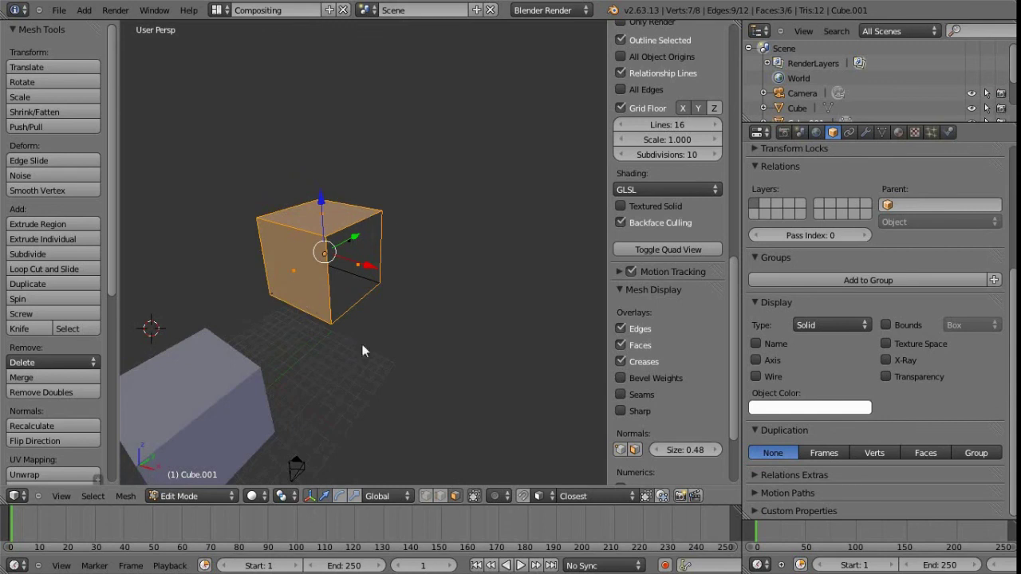
{"action": "middle_click_drag", "start_coordinate": [365, 349], "coordinate": [457, 325]}
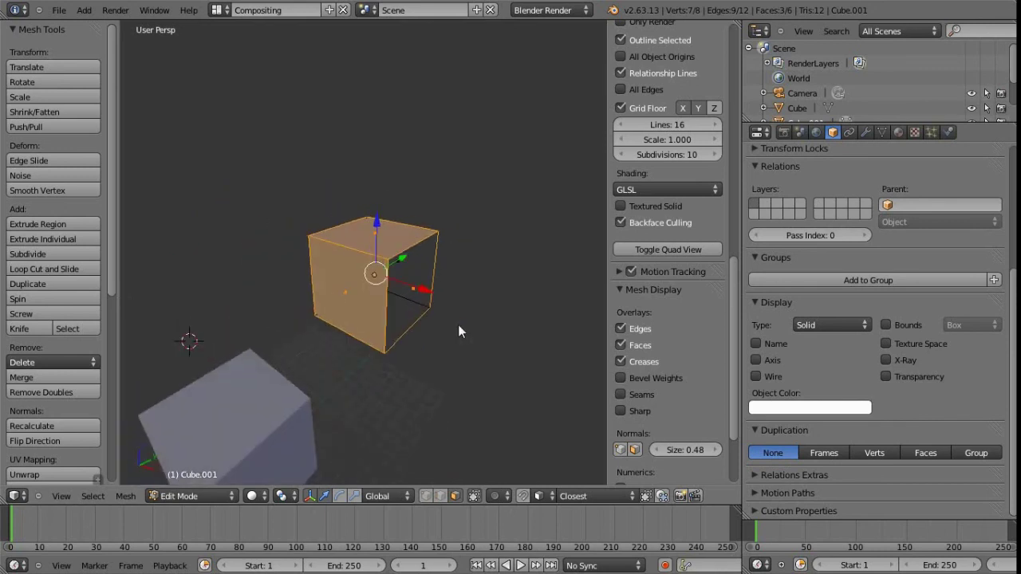
{"action": "left_click", "coordinate": [621, 223]}
{"action": "middle_click_drag", "start_coordinate": [438, 376], "coordinate": [423, 340]}
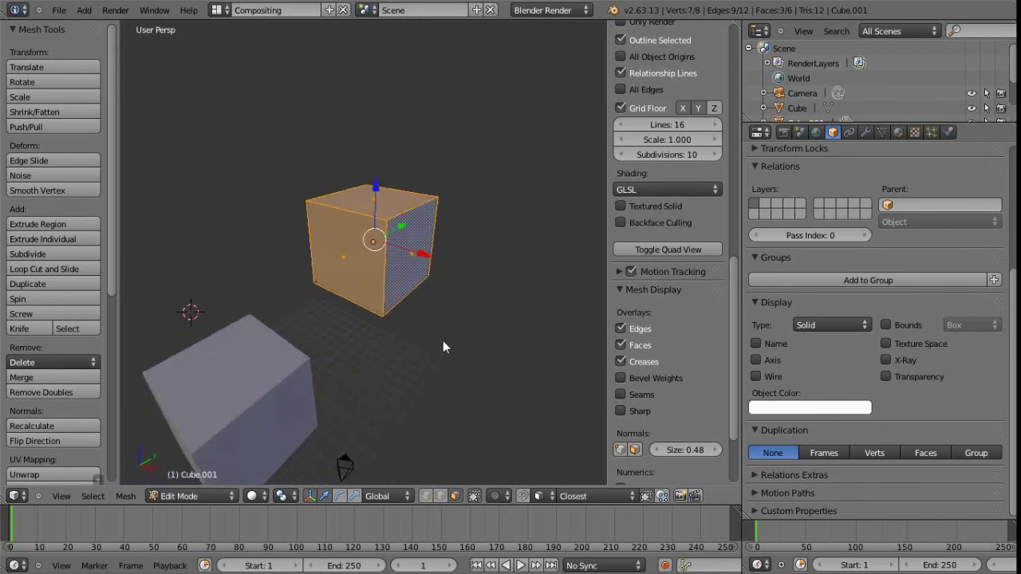
Box-select the whole cube again and orbit to inspect its restored faces.
{"action": "key", "text": "b"}
{"action": "left_click_drag", "start_coordinate": [488, 350], "coordinate": [274, 131]}
{"action": "mouse_move", "coordinate": [417, 364]}
{"action": "middle_mouse_down"}
{"action": "mouse_move", "coordinate": [260, 369]}
{"action": "mouse_move", "coordinate": [247, 304]}
{"action": "mouse_move", "coordinate": [433, 380]}
{"action": "mouse_move", "coordinate": [421, 376]}
{"action": "middle_mouse_up"}
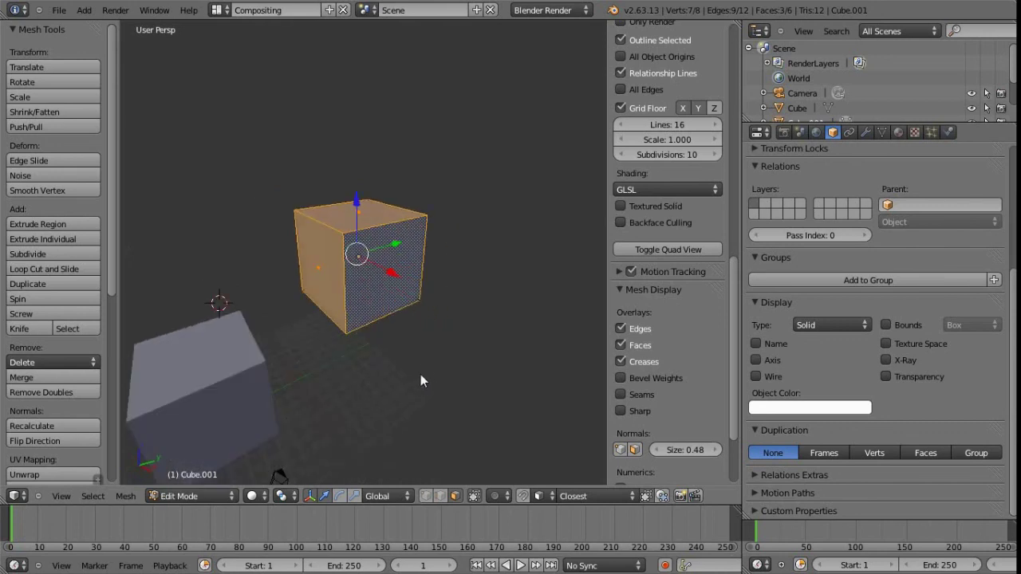
{"action": "middle_click_drag", "start_coordinate": [351, 265], "coordinate": [386, 354]}
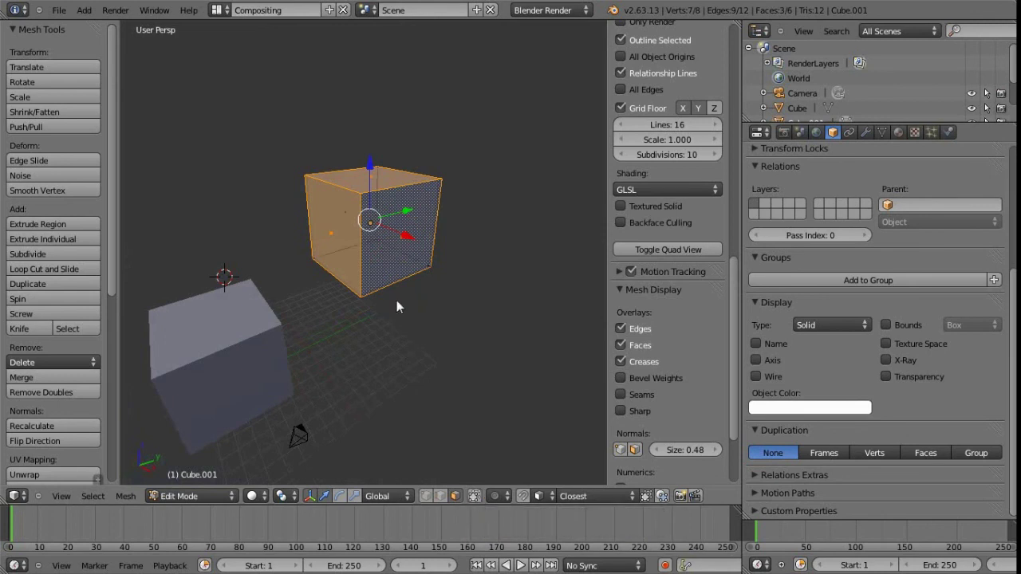
{"action": "middle_click_drag", "start_coordinate": [396, 299], "coordinate": [398, 174]}
{"action": "middle_click_drag", "start_coordinate": [429, 317], "coordinate": [414, 336]}
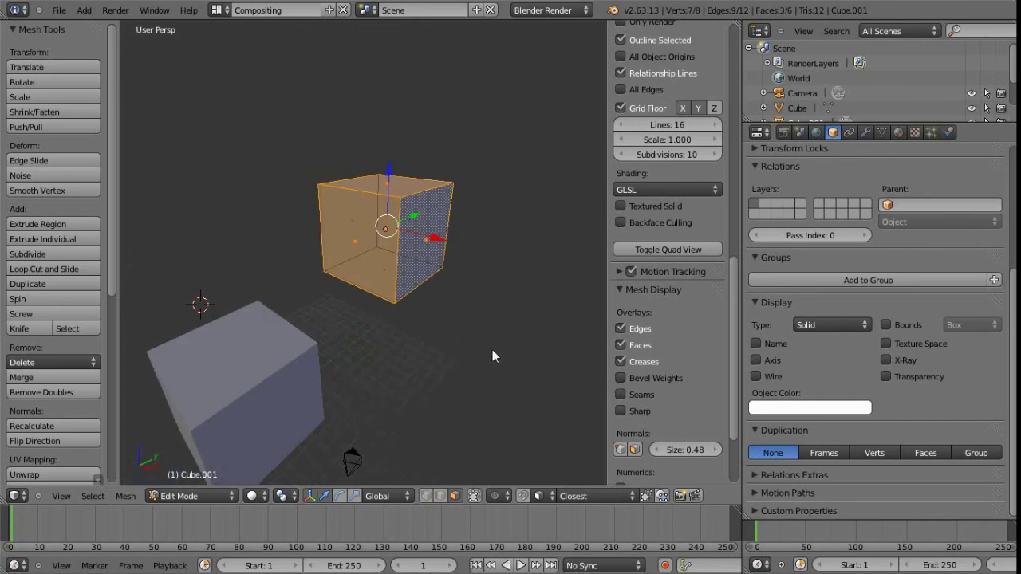
{"action": "key", "text": "b"}
{"action": "left_click_drag", "start_coordinate": [538, 370], "coordinate": [478, 337]}
{"action": "left_click_drag", "start_coordinate": [407, 287], "coordinate": [269, 120]}
{"action": "middle_click_drag", "start_coordinate": [437, 368], "coordinate": [406, 390]}
{"action": "scroll", "coordinate": [390, 359], "scroll_direction": "down", "scroll_amount": 3}
{"action": "scroll", "coordinate": [177, 268], "scroll_direction": "up", "scroll_amount": 4}
Return to Object Mode and switch the viewport shading to Texture.
{"action": "key", "text": "Tab"}
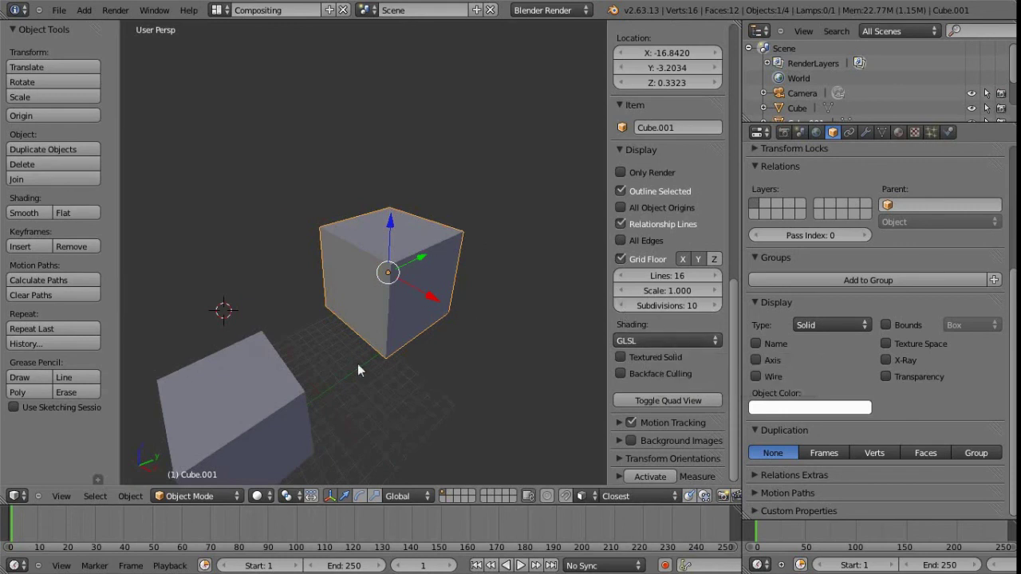
{"action": "middle_click_drag", "start_coordinate": [376, 375], "coordinate": [429, 248]}
{"action": "scroll", "coordinate": [397, 279], "scroll_direction": "down", "scroll_amount": 3}
{"action": "middle_click_drag", "start_coordinate": [434, 333], "coordinate": [394, 294]}
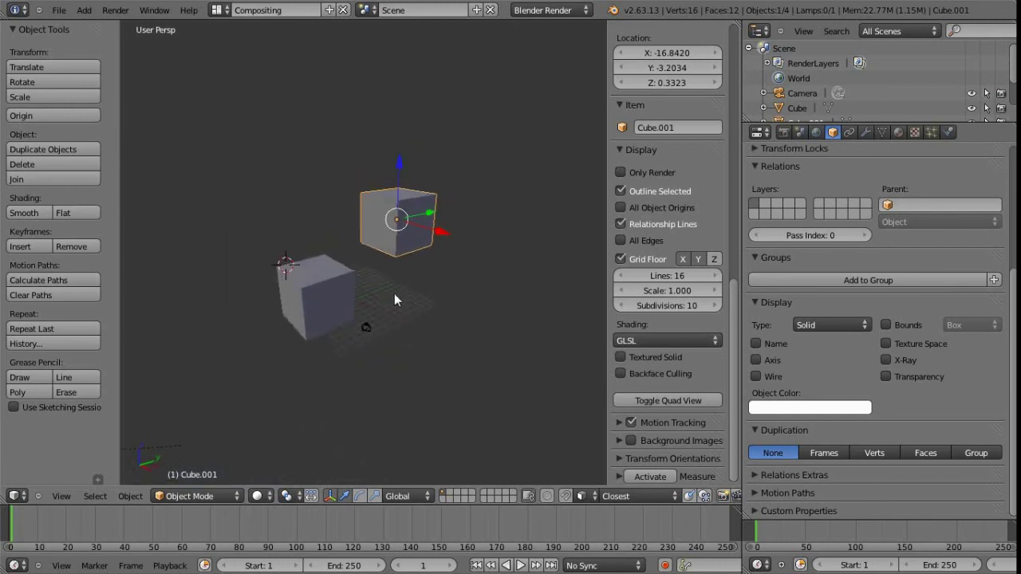
{"action": "left_click", "coordinate": [258, 494]}
{"action": "left_click", "coordinate": [276, 435]}
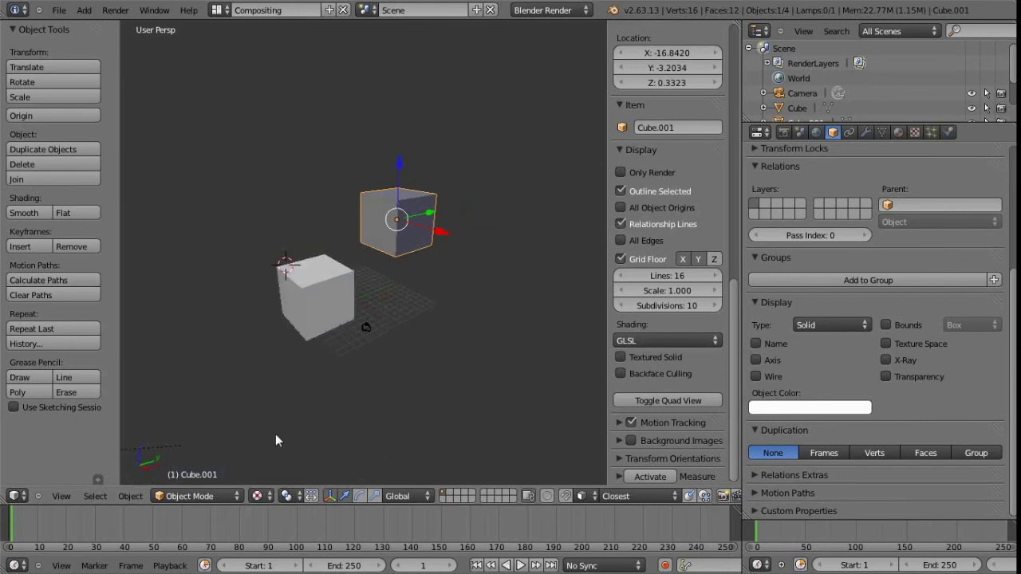
Leave GLSL selected as the material shading mode in the sidebar.
{"action": "left_click", "coordinate": [258, 495]}
{"action": "mouse_move", "coordinate": [415, 292]}
{"action": "middle_mouse_down"}
{"action": "mouse_move", "coordinate": [419, 308]}
{"action": "mouse_move", "coordinate": [408, 320]}
{"action": "middle_mouse_up"}
{"action": "left_click", "coordinate": [618, 340]}
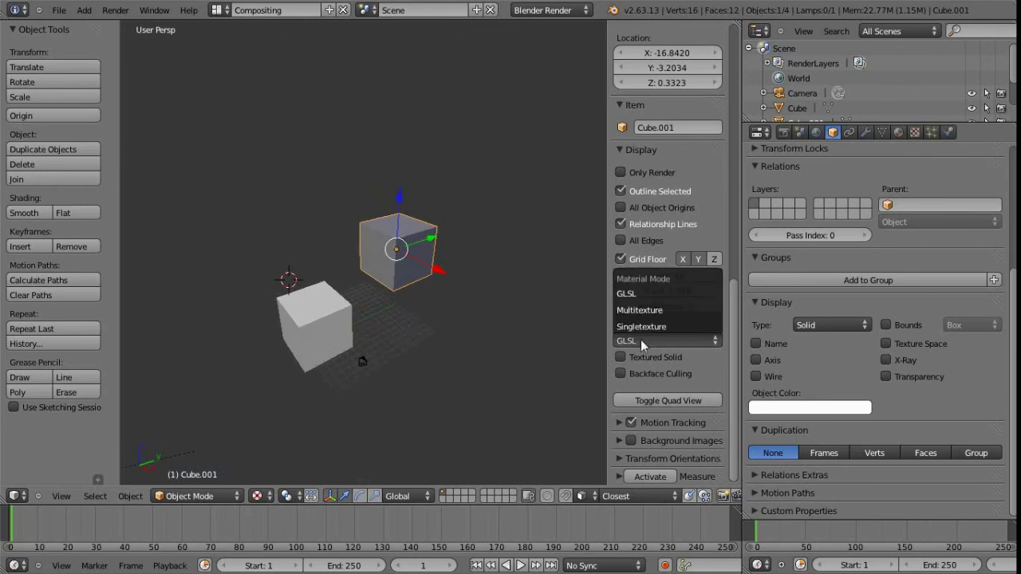
{"action": "left_click", "coordinate": [645, 293]}
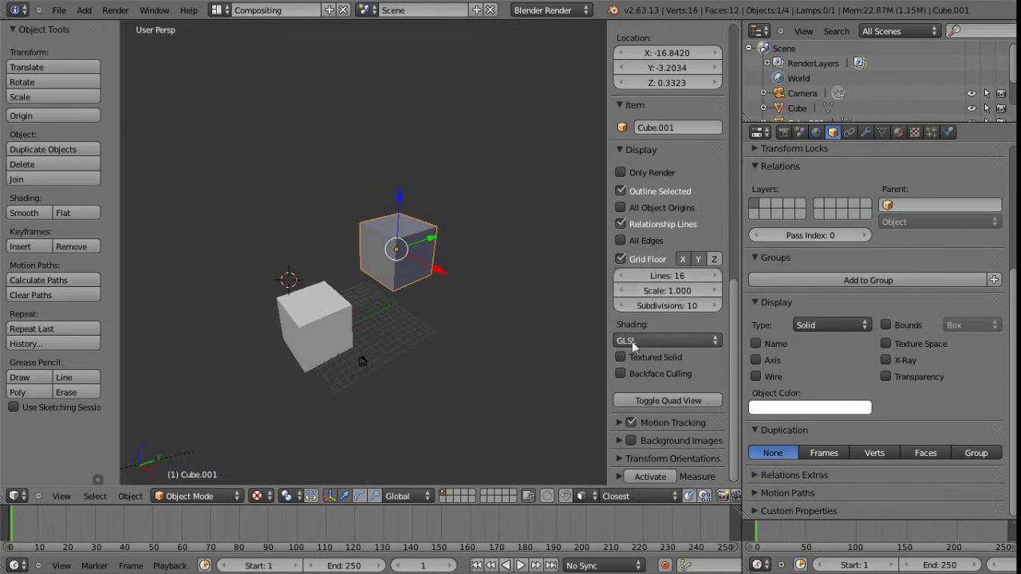
{"action": "middle_click_drag", "start_coordinate": [403, 346], "coordinate": [411, 341]}
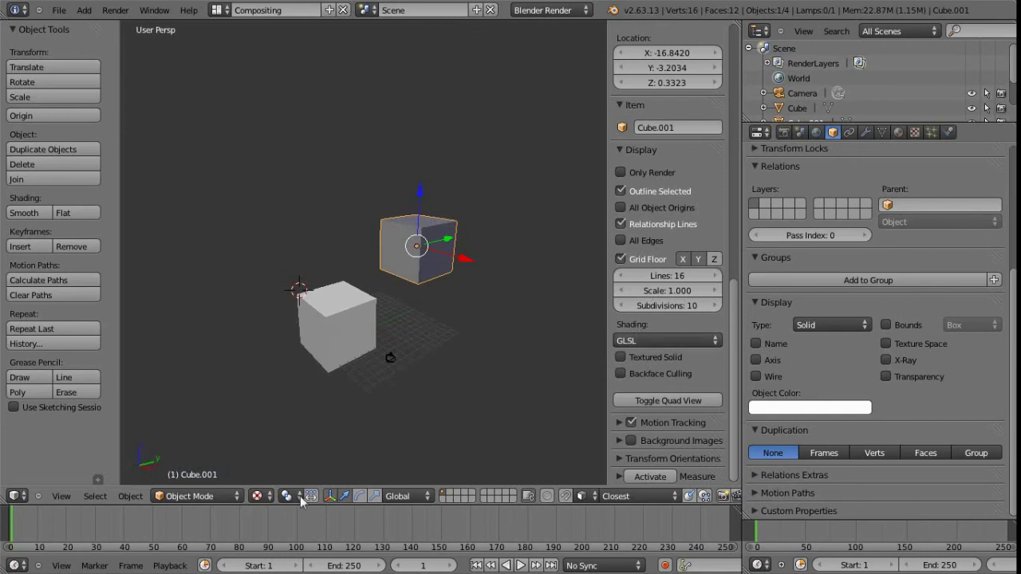
Switch the viewport shading back to Solid and pan to recentre both cubes.
{"action": "left_click", "coordinate": [261, 496]}
{"action": "left_click", "coordinate": [261, 496]}
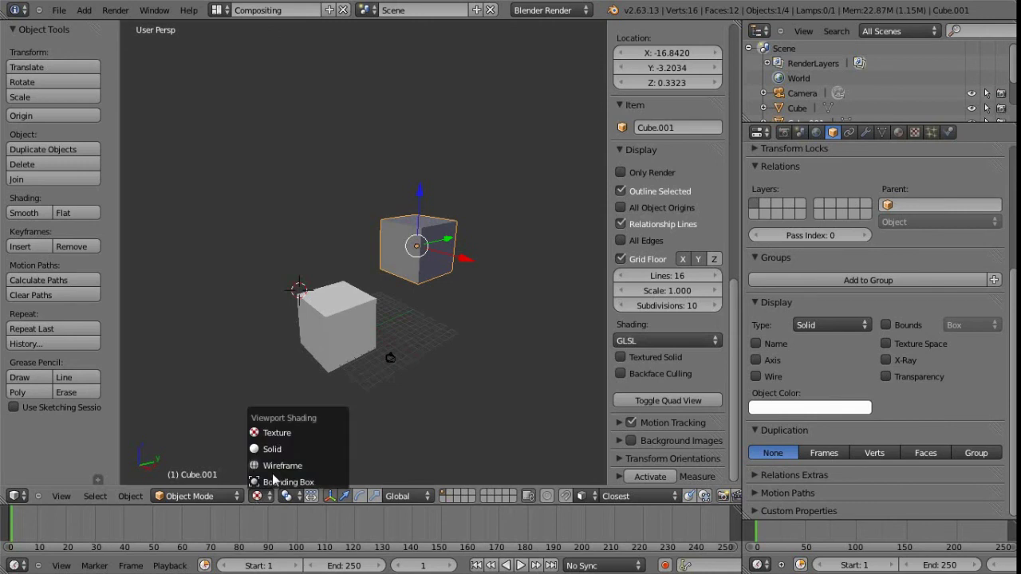
{"action": "left_click", "coordinate": [272, 449]}
{"action": "middle_click_drag", "start_coordinate": [431, 321], "coordinate": [339, 357], "text": "shift"}
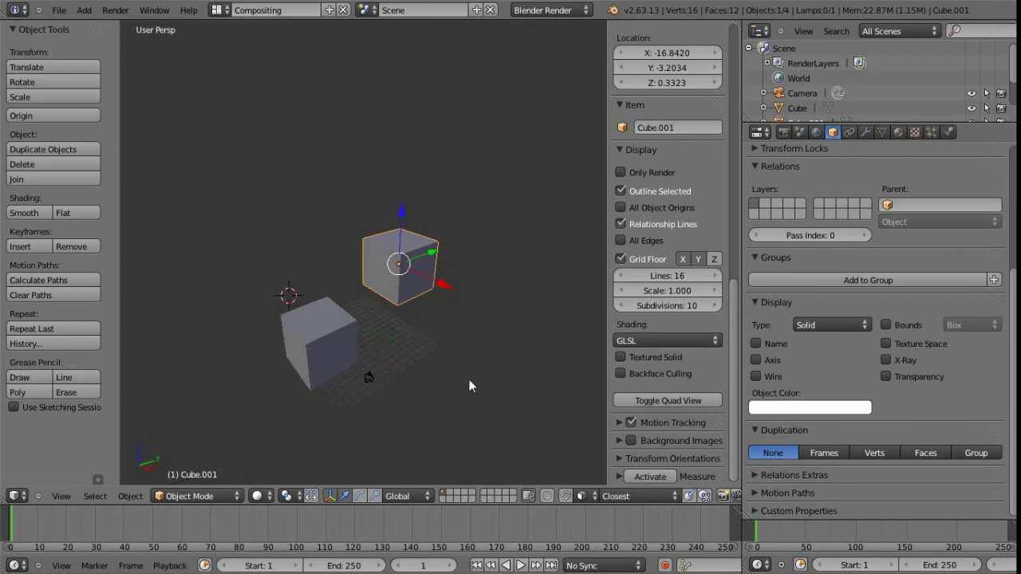
{"action": "middle_click_drag", "start_coordinate": [423, 353], "coordinate": [427, 327], "text": "shift"}
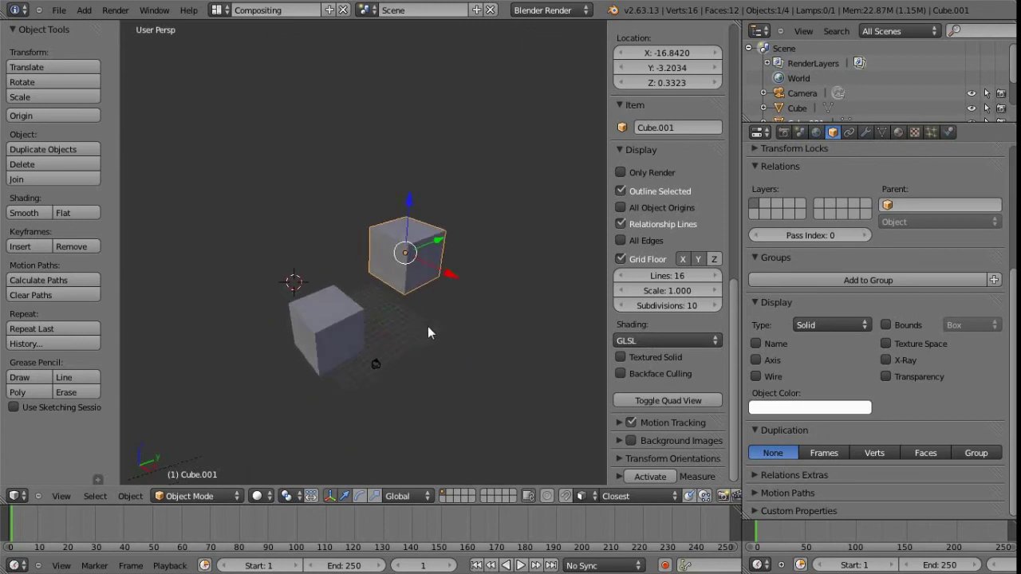
Create a new Clouds texture, Texture.002, and browse its list of procedural texture types.
{"action": "left_click", "coordinate": [915, 131]}
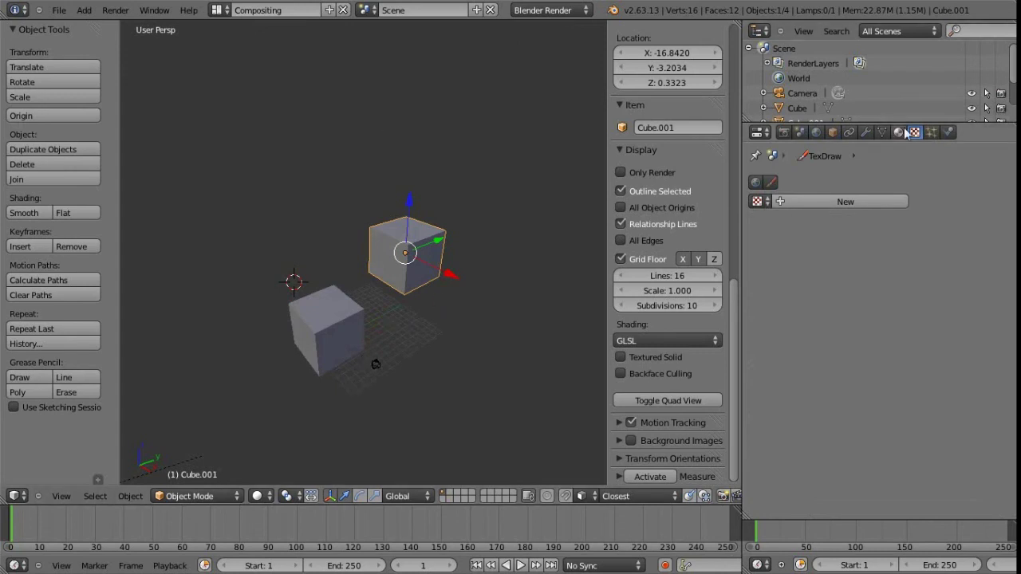
{"action": "left_click", "coordinate": [796, 201]}
{"action": "left_click", "coordinate": [876, 220]}
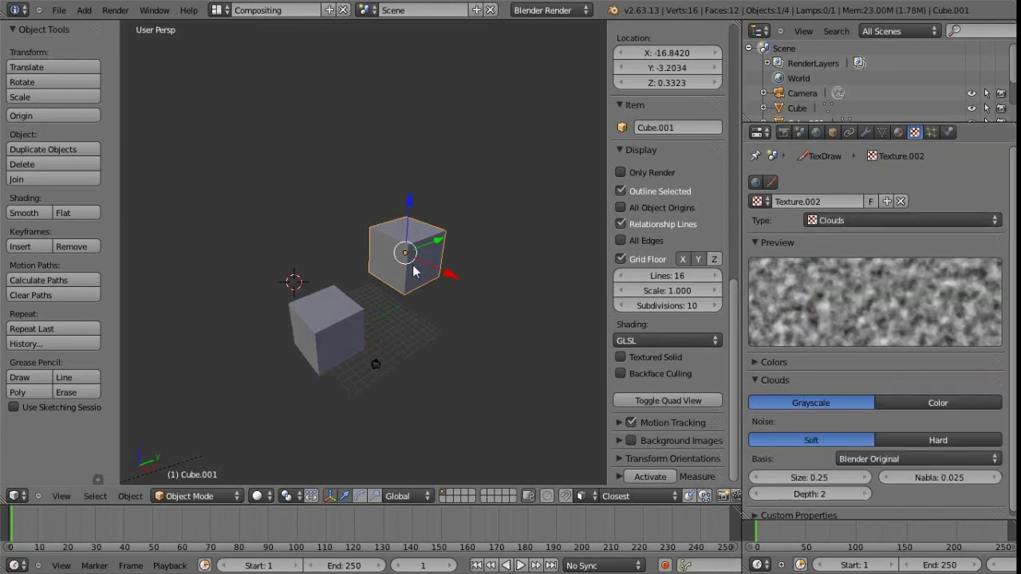
{"action": "left_click", "coordinate": [912, 221]}
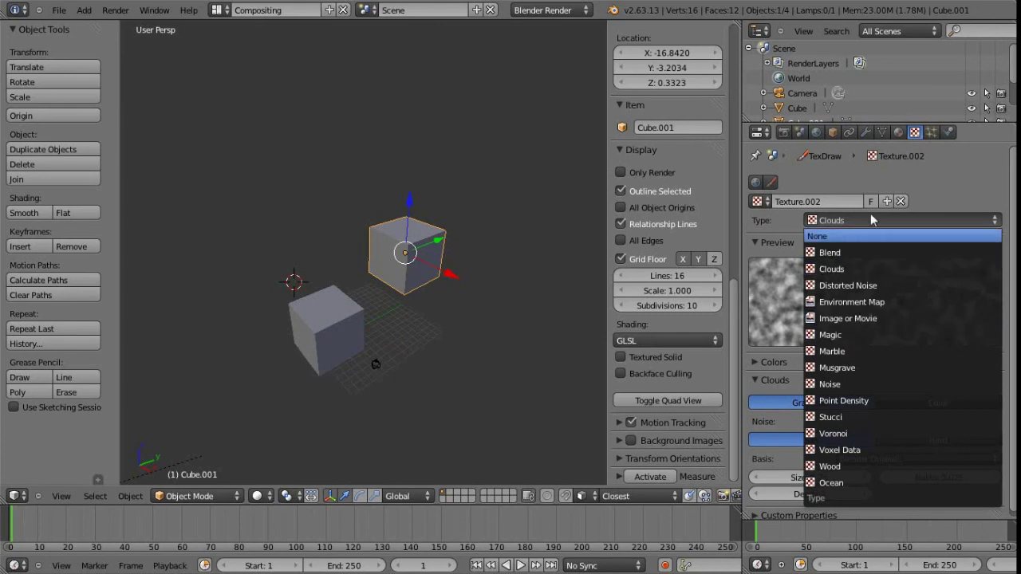
{"action": "mouse_move", "coordinate": [443, 338]}
{"action": "middle_mouse_down"}
{"action": "mouse_move", "coordinate": [433, 358]}
{"action": "mouse_move", "coordinate": [439, 324]}
{"action": "middle_mouse_up"}
Switch to Maya and move the torn-off Display menu beside the viewport.
{"action": "key", "text": "alt+Tab"}
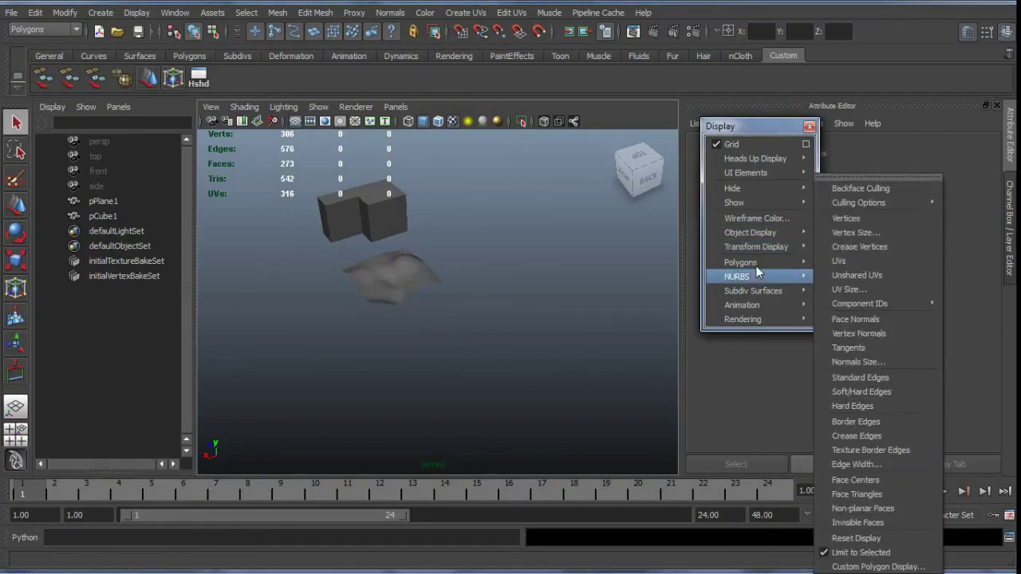
{"action": "left_click_drag", "start_coordinate": [753, 128], "coordinate": [777, 158]}
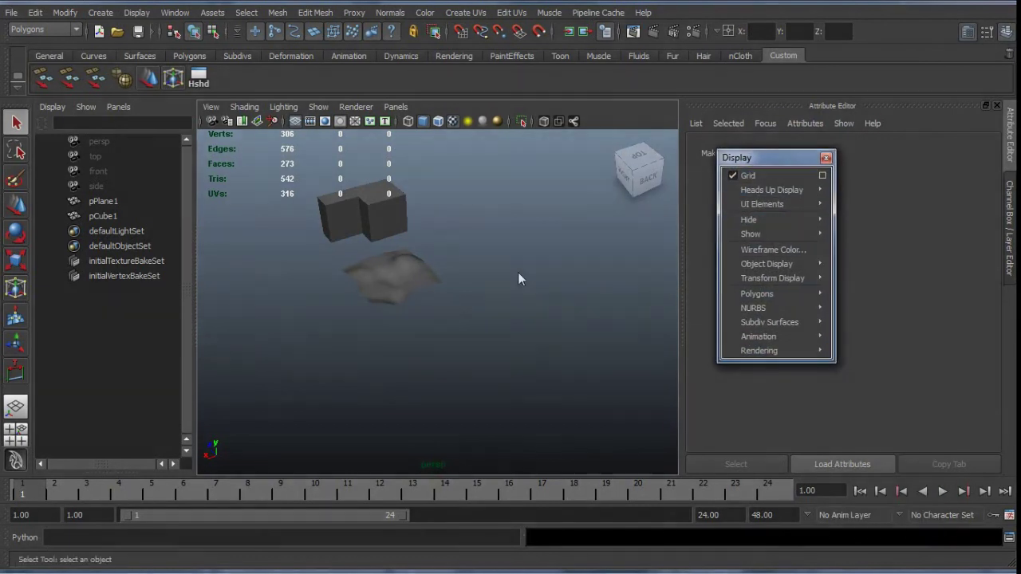